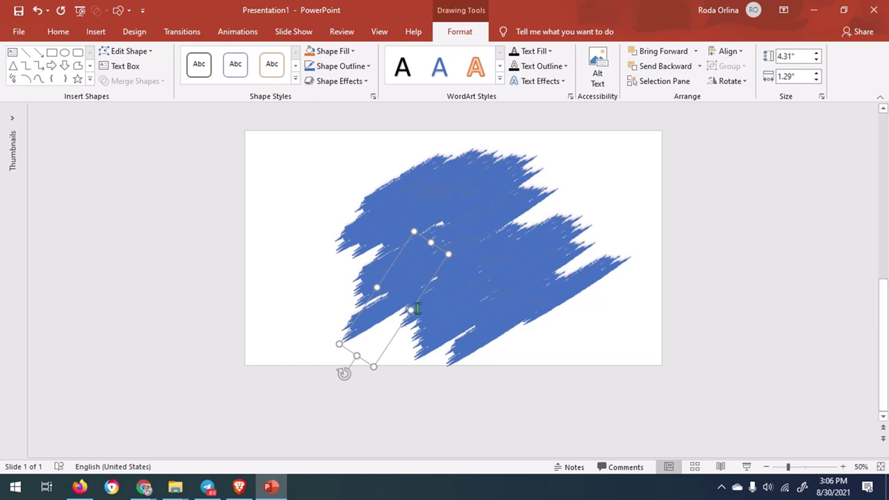
Position the right-hand brush stroke, finish cropping the photo, and set No Outline
{"action": "mouse_move", "coordinate": [584, 285]}
{"action": "left_mouse_down"}
{"action": "mouse_move", "coordinate": [604, 278]}
{"action": "mouse_move", "coordinate": [580, 164]}
{"action": "left_mouse_up"}
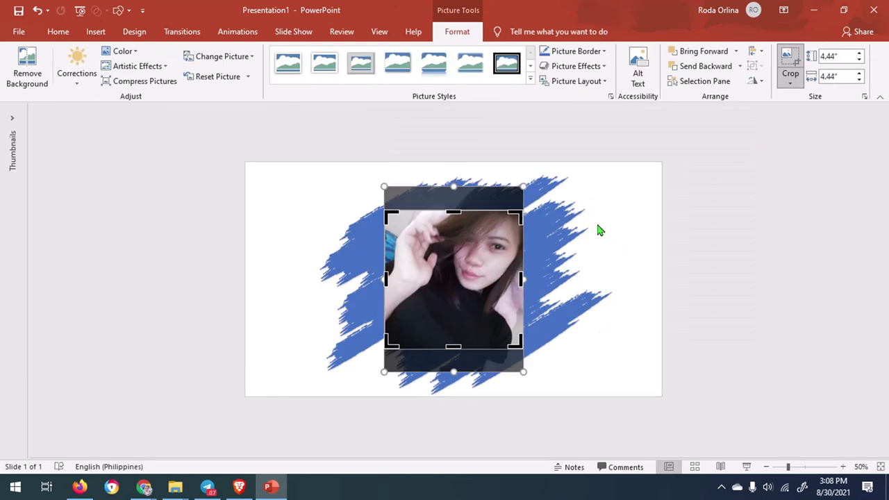
{"action": "left_click", "coordinate": [602, 236]}
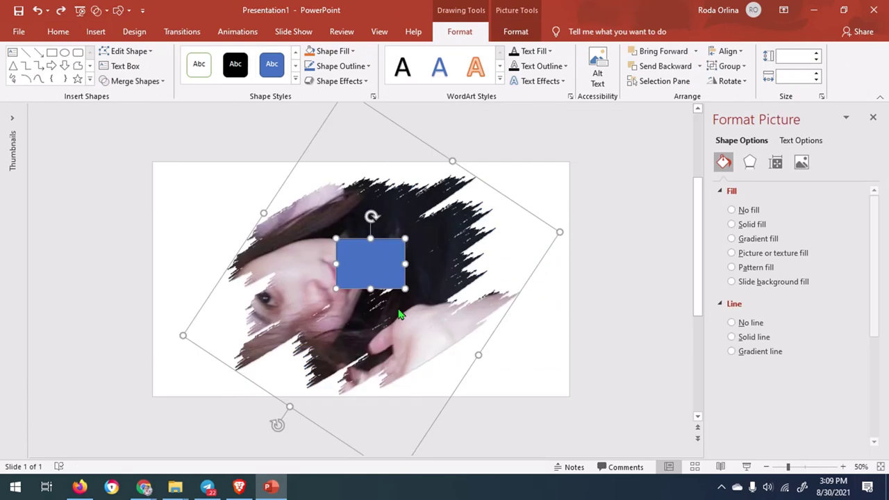
{"action": "left_click", "coordinate": [341, 66]}
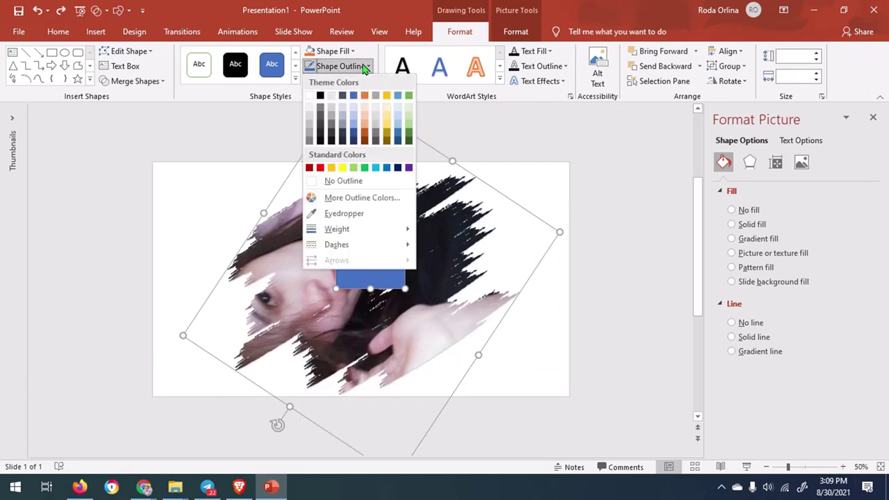
{"action": "left_click", "coordinate": [336, 183]}
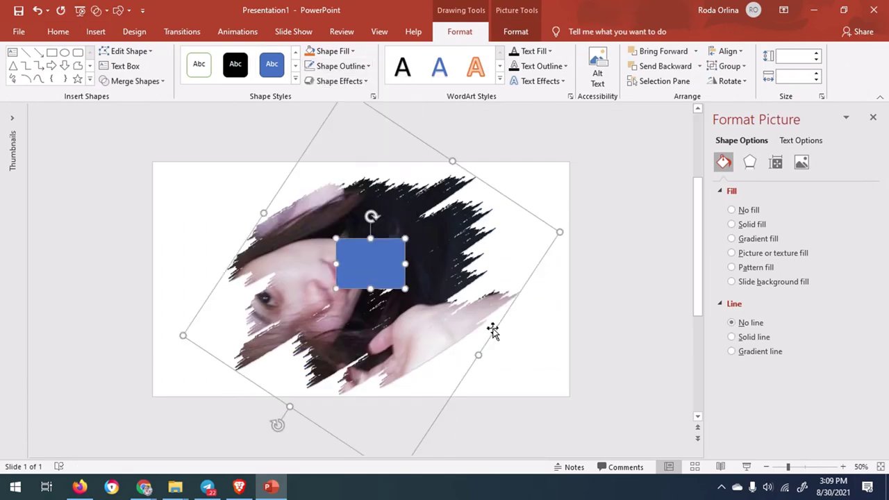
Union the photo with the brush strokes and give the shape a picture fill
{"action": "left_click", "coordinate": [466, 293], "text": "shift"}
{"action": "left_click", "coordinate": [266, 225], "text": "shift"}
{"action": "left_click", "coordinate": [132, 80]}
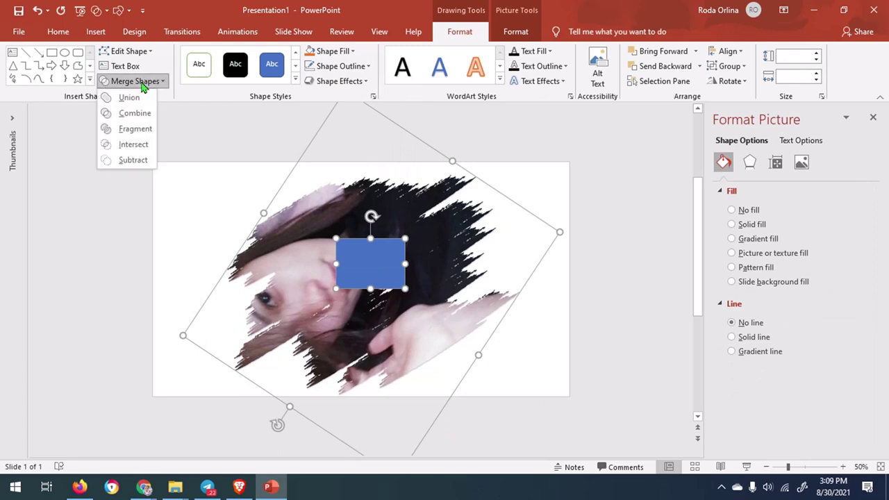
{"action": "left_click", "coordinate": [131, 96]}
{"action": "left_click", "coordinate": [732, 254]}
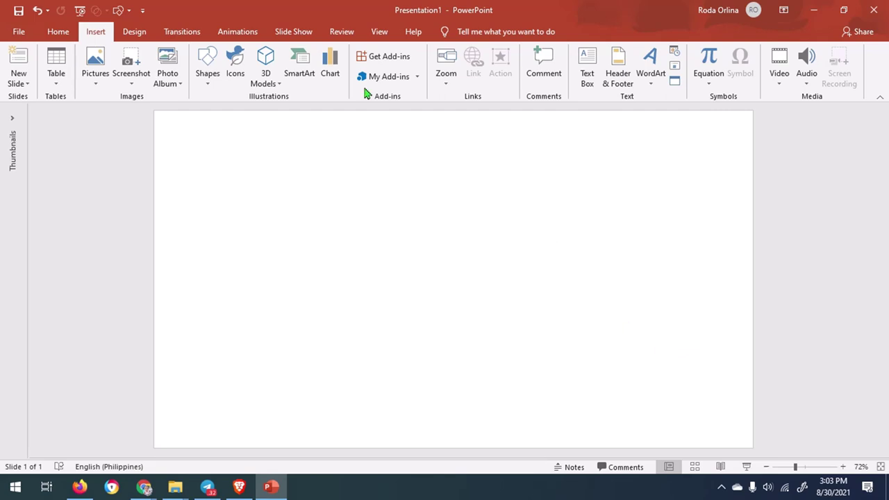
Bring up the WordArt style gallery on the empty slide
{"action": "left_click", "coordinate": [653, 66]}
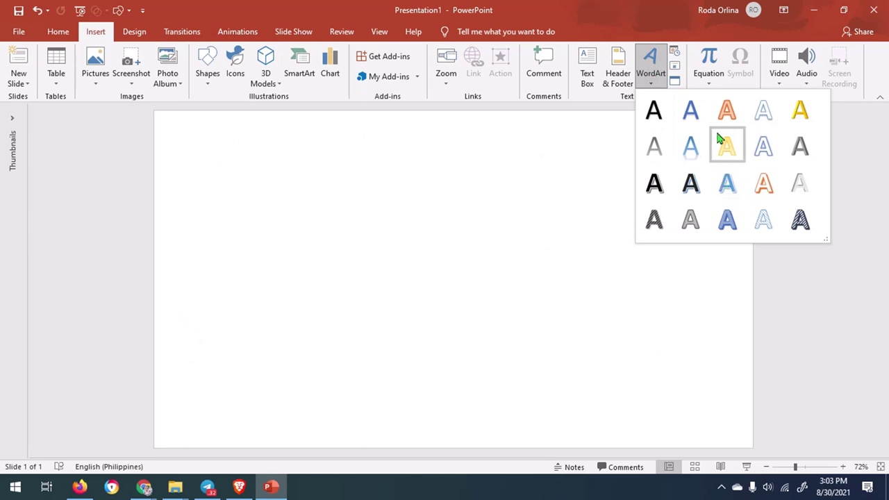
Insert WordArt, delete its placeholder text, and set the font to Road Rage at 250 pt
{"action": "left_click", "coordinate": [692, 118]}
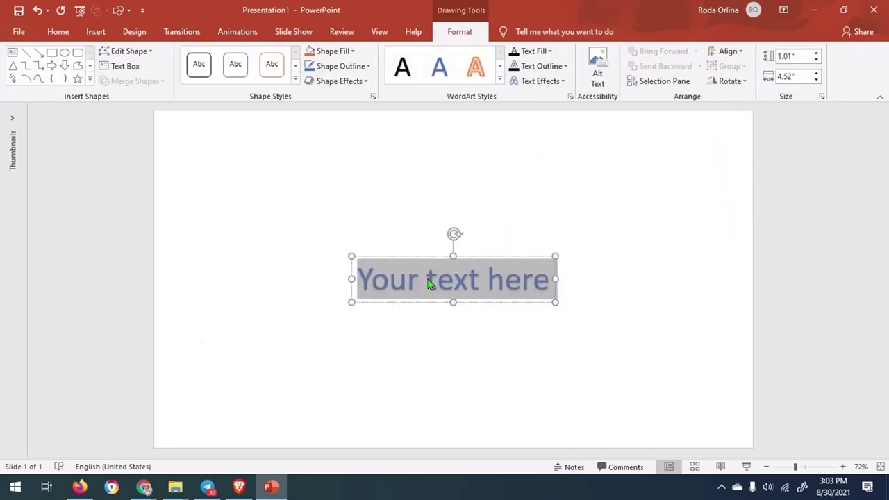
{"action": "key", "text": "Delete"}
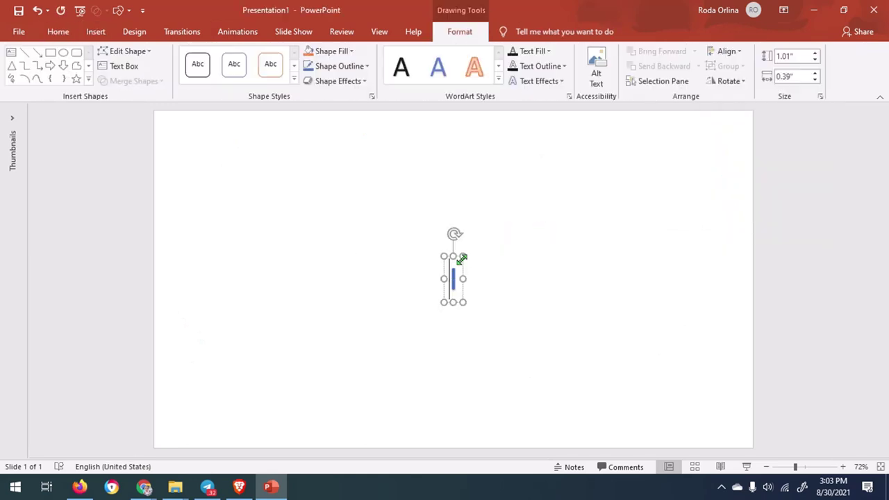
{"action": "left_click", "coordinate": [58, 31]}
{"action": "left_click", "coordinate": [234, 57]}
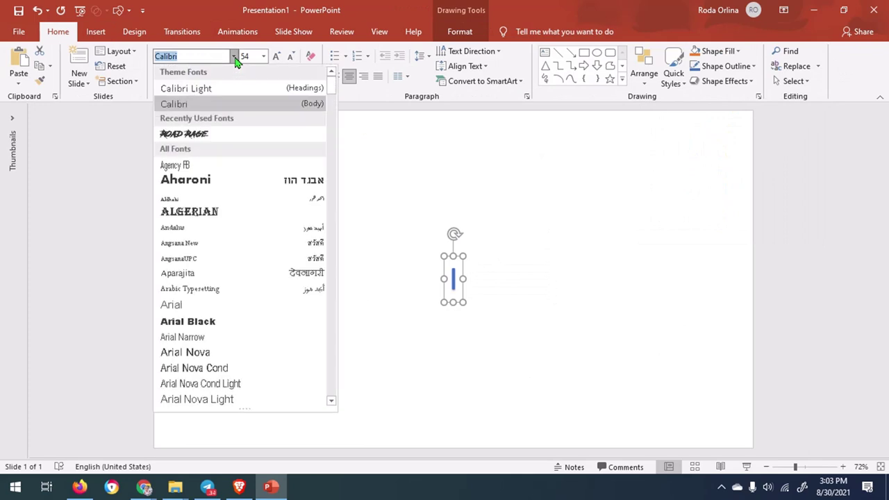
{"action": "mouse_move", "coordinate": [331, 82]}
{"action": "left_mouse_down"}
{"action": "mouse_move", "coordinate": [340, 231]}
{"action": "mouse_move", "coordinate": [331, 320]}
{"action": "left_mouse_up"}
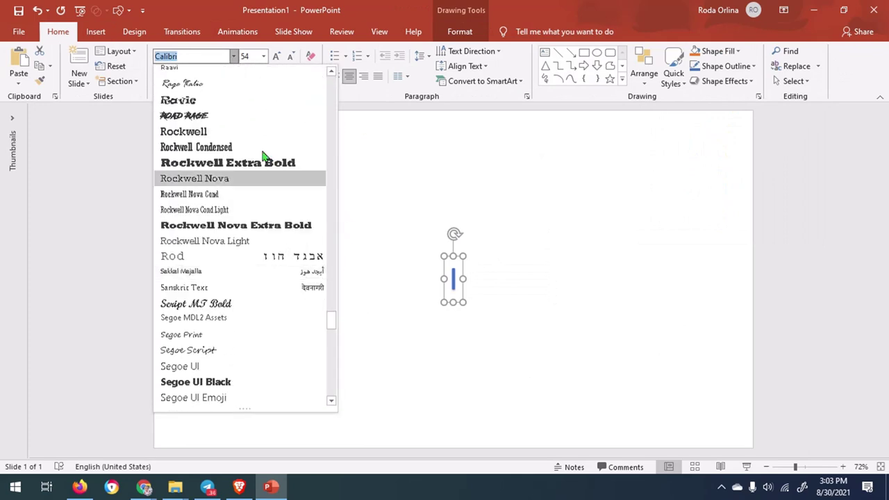
{"action": "left_click", "coordinate": [216, 115]}
{"action": "left_click", "coordinate": [241, 59]}
{"action": "type", "text": "250"}
{"action": "key", "text": "Return"}
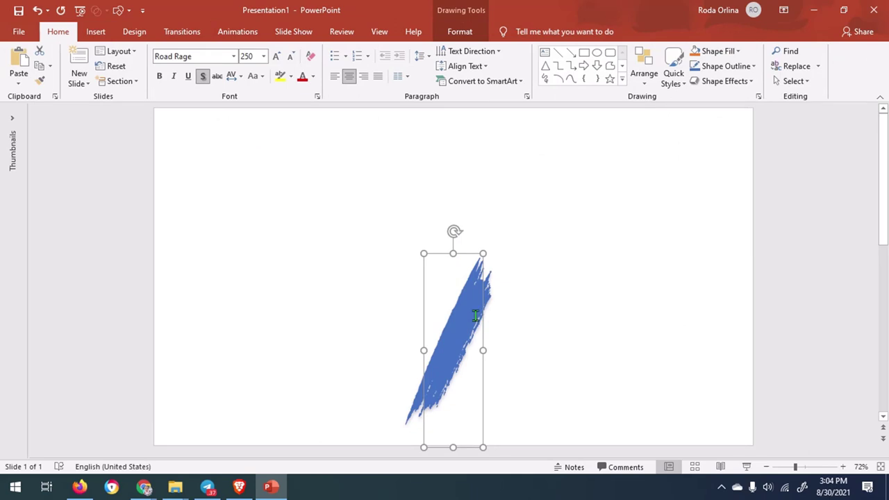
Move the brush stroke up-left, rotate it about 35°, and flip it horizontally and vertically
{"action": "left_click_drag", "start_coordinate": [483, 299], "coordinate": [420, 191]}
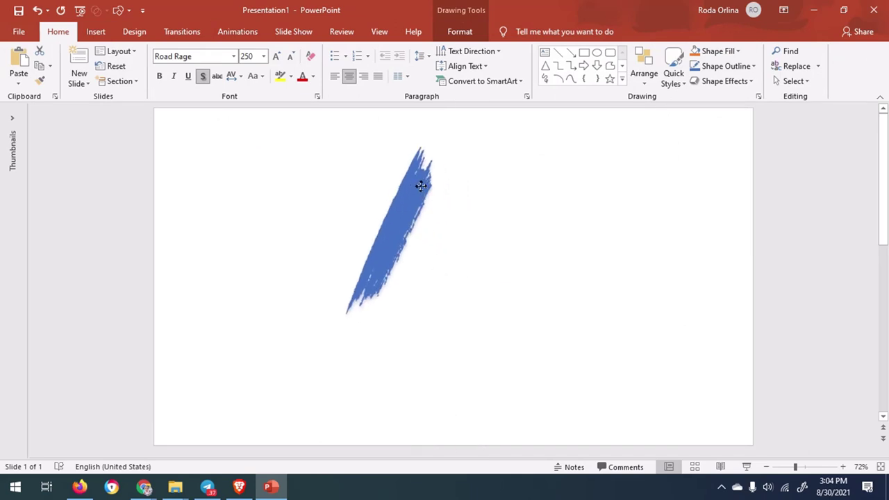
{"action": "left_click_drag", "start_coordinate": [392, 119], "coordinate": [457, 145]}
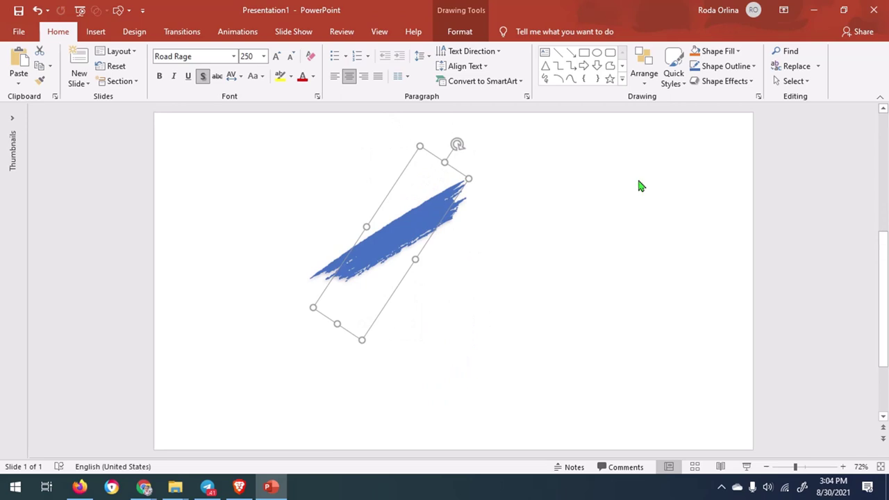
{"action": "left_click", "coordinate": [458, 31]}
{"action": "left_click", "coordinate": [746, 81]}
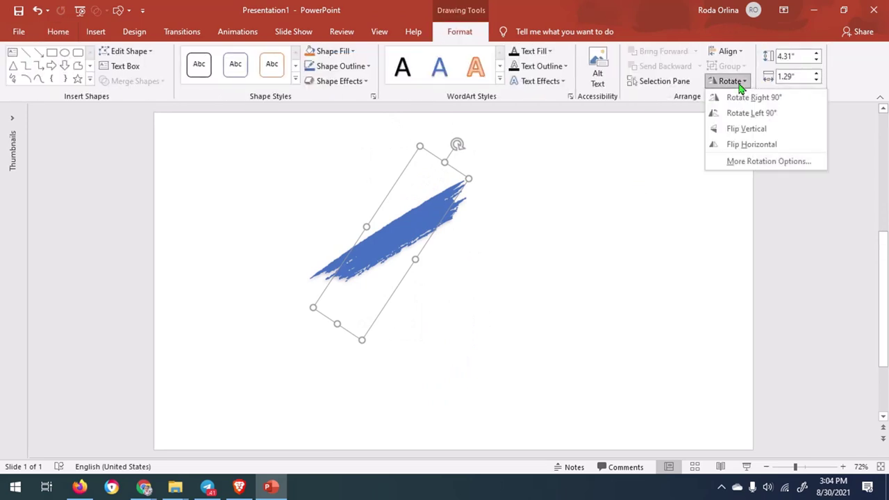
{"action": "left_click", "coordinate": [750, 143]}
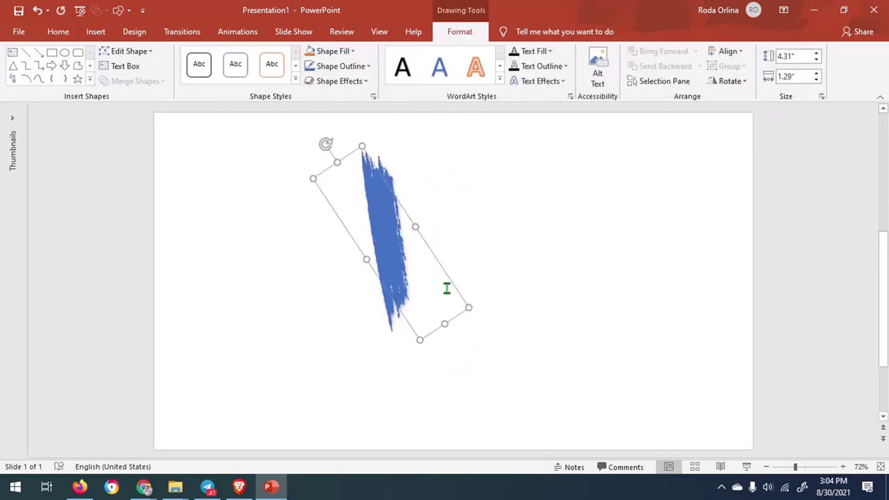
{"action": "left_click", "coordinate": [735, 81]}
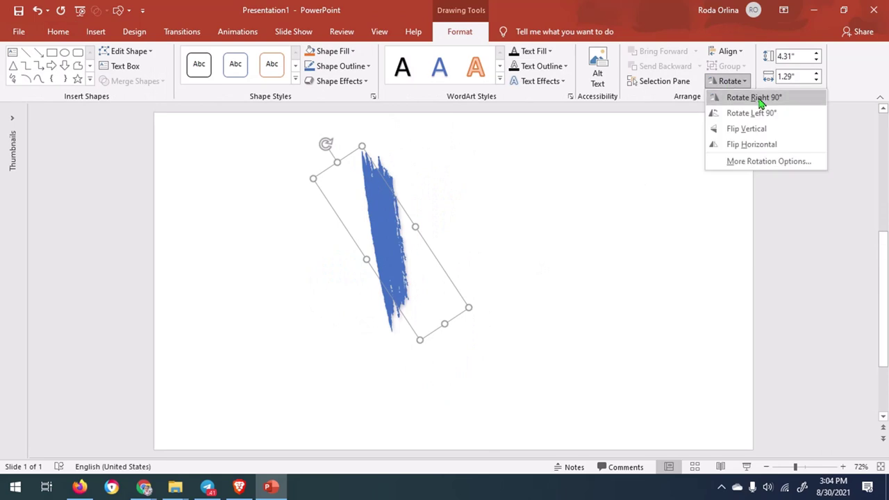
{"action": "left_click", "coordinate": [752, 134]}
Raise the stroke and duplicate it into two overlapping copies extending the patch
{"action": "mouse_move", "coordinate": [432, 229]}
{"action": "left_mouse_down"}
{"action": "mouse_move", "coordinate": [428, 167]}
{"action": "mouse_move", "coordinate": [482, 169]}
{"action": "left_mouse_up"}
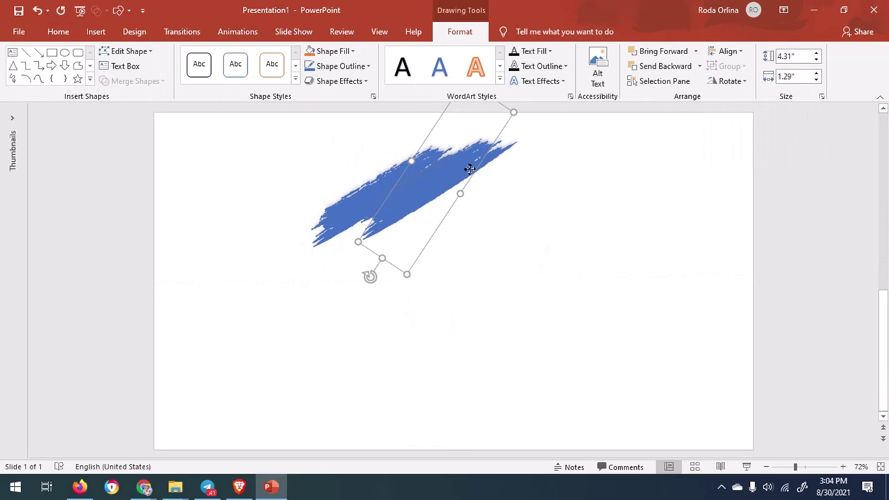
{"action": "left_click_drag", "start_coordinate": [469, 169], "coordinate": [381, 249]}
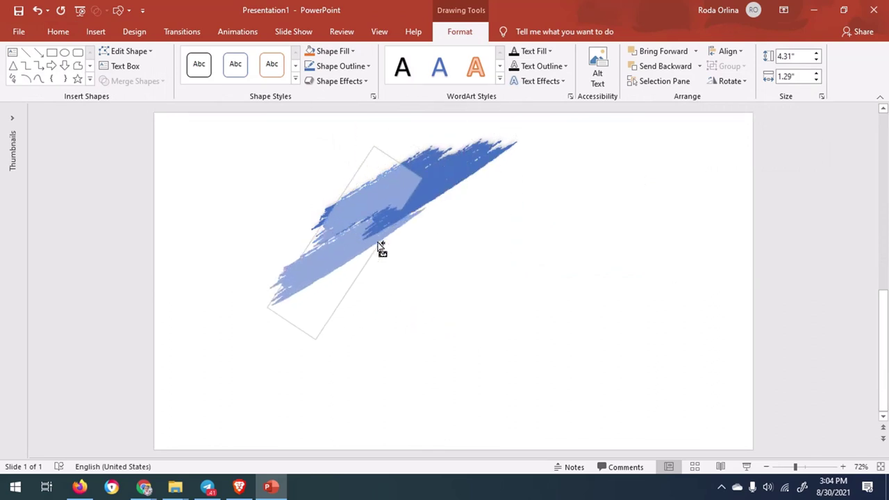
{"action": "left_click_drag", "start_coordinate": [382, 248], "coordinate": [371, 258]}
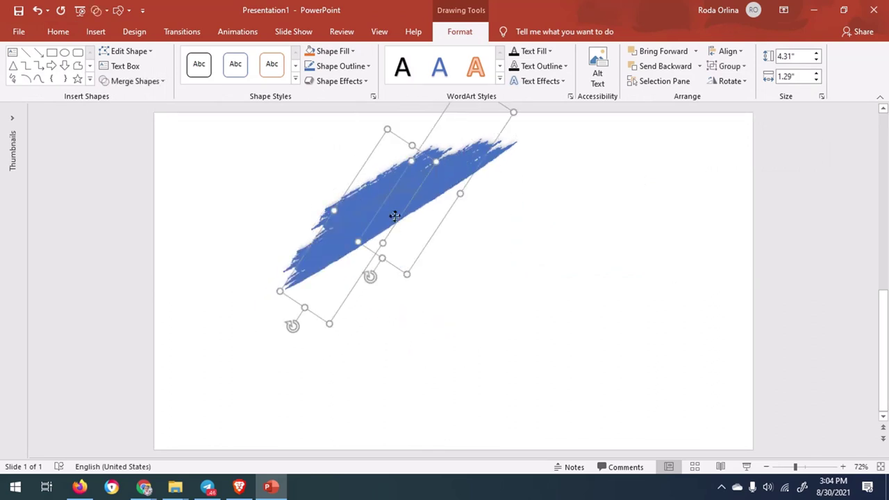
{"action": "mouse_move", "coordinate": [393, 216]}
{"action": "left_mouse_down"}
{"action": "mouse_move", "coordinate": [468, 216]}
{"action": "mouse_move", "coordinate": [484, 202]}
{"action": "left_mouse_up"}
{"action": "scroll", "coordinate": [484, 202], "scroll_direction": "down", "scroll_amount": 2}
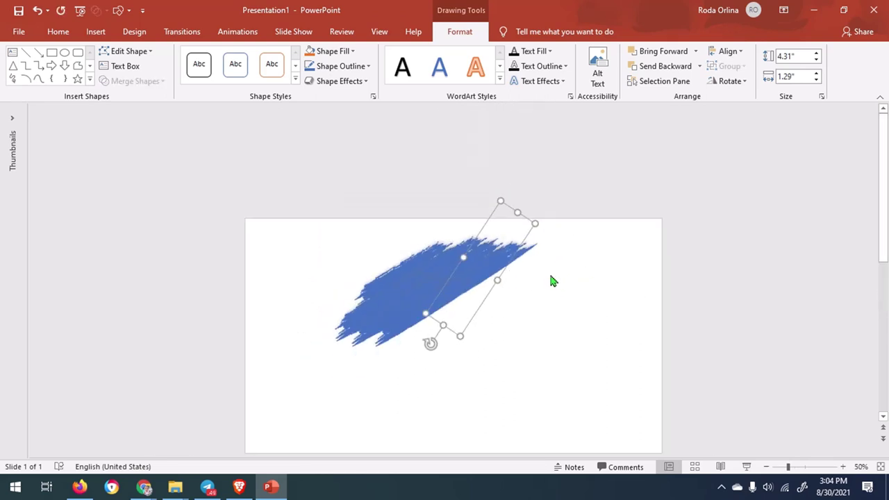
{"action": "mouse_move", "coordinate": [509, 268]}
{"action": "left_mouse_down"}
{"action": "mouse_move", "coordinate": [516, 280]}
{"action": "mouse_move", "coordinate": [413, 338]}
{"action": "mouse_move", "coordinate": [432, 341]}
{"action": "mouse_move", "coordinate": [438, 357]}
{"action": "mouse_move", "coordinate": [521, 291]}
{"action": "mouse_move", "coordinate": [526, 308]}
{"action": "mouse_move", "coordinate": [512, 331]}
{"action": "mouse_move", "coordinate": [450, 351]}
{"action": "mouse_move", "coordinate": [472, 381]}
{"action": "mouse_move", "coordinate": [549, 346]}
{"action": "mouse_move", "coordinate": [528, 341]}
{"action": "mouse_move", "coordinate": [533, 367]}
{"action": "mouse_move", "coordinate": [518, 410]}
{"action": "mouse_move", "coordinate": [553, 293]}
{"action": "mouse_move", "coordinate": [618, 315]}
{"action": "left_mouse_up"}
Rotate and reposition the stroke copies to close the gaps in the cluster
{"action": "mouse_move", "coordinate": [520, 440]}
{"action": "left_mouse_down"}
{"action": "mouse_move", "coordinate": [387, 440]}
{"action": "mouse_move", "coordinate": [526, 282]}
{"action": "left_mouse_up"}
{"action": "left_click", "coordinate": [571, 377]}
{"action": "left_click_drag", "start_coordinate": [607, 373], "coordinate": [514, 410]}
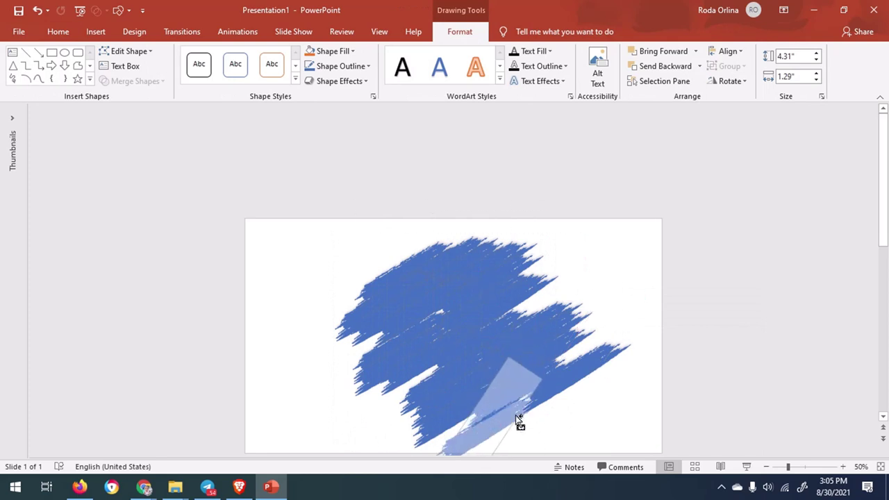
{"action": "scroll", "coordinate": [507, 407], "scroll_direction": "up", "scroll_amount": 3}
{"action": "mouse_move", "coordinate": [512, 317]}
{"action": "left_mouse_down"}
{"action": "mouse_move", "coordinate": [525, 319]}
{"action": "mouse_move", "coordinate": [453, 273]}
{"action": "left_mouse_up"}
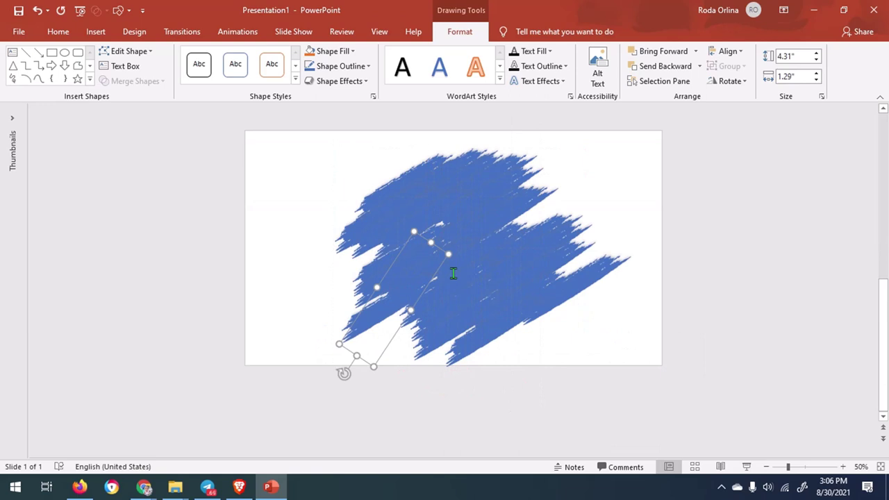
{"action": "left_click_drag", "start_coordinate": [558, 307], "coordinate": [604, 276]}
{"action": "mouse_move", "coordinate": [520, 228]}
{"action": "left_mouse_down"}
{"action": "mouse_move", "coordinate": [579, 162]}
{"action": "mouse_move", "coordinate": [490, 171]}
{"action": "left_mouse_up"}
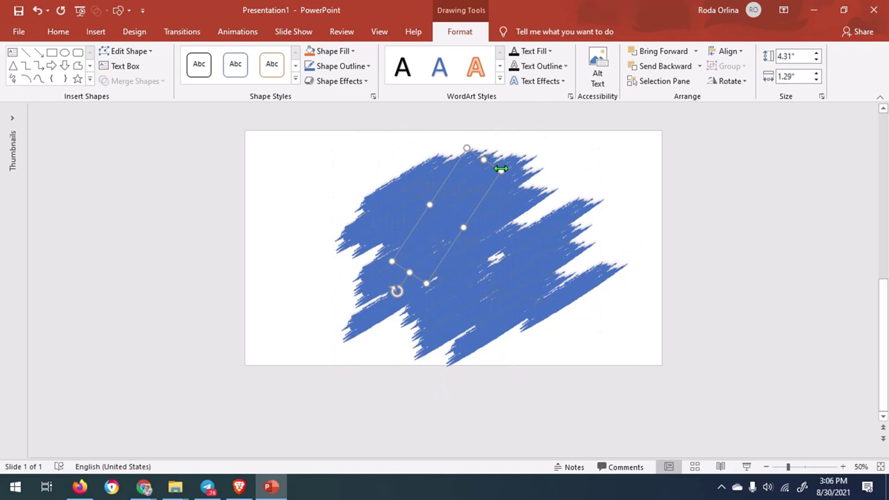
Adjust and stretch the thin stroke, copy it to the lower right, and add a freeform stroke
{"action": "mouse_move", "coordinate": [499, 175]}
{"action": "left_mouse_down"}
{"action": "mouse_move", "coordinate": [503, 194]}
{"action": "mouse_move", "coordinate": [588, 159]}
{"action": "left_mouse_up"}
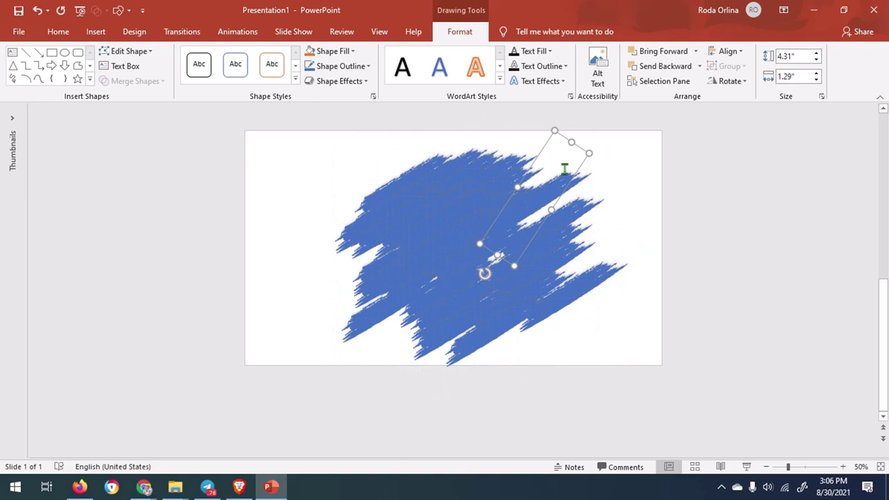
{"action": "left_click_drag", "start_coordinate": [583, 150], "coordinate": [588, 132]}
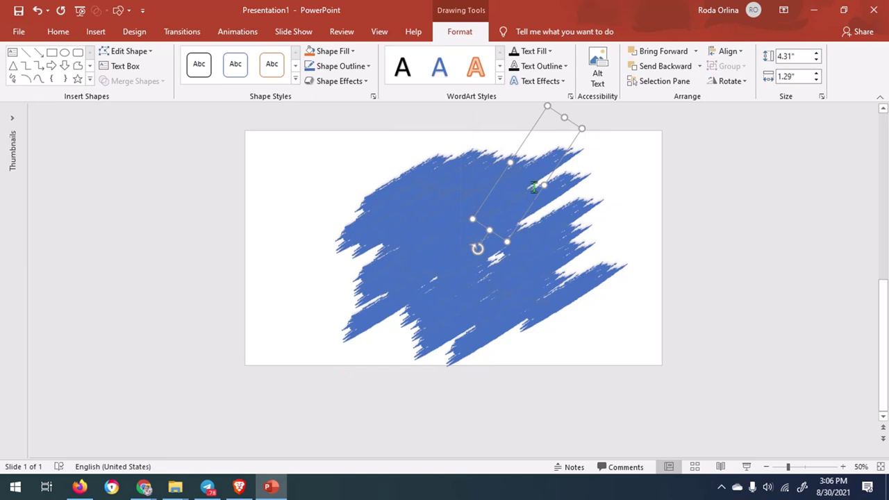
{"action": "left_click_drag", "start_coordinate": [532, 175], "coordinate": [535, 320]}
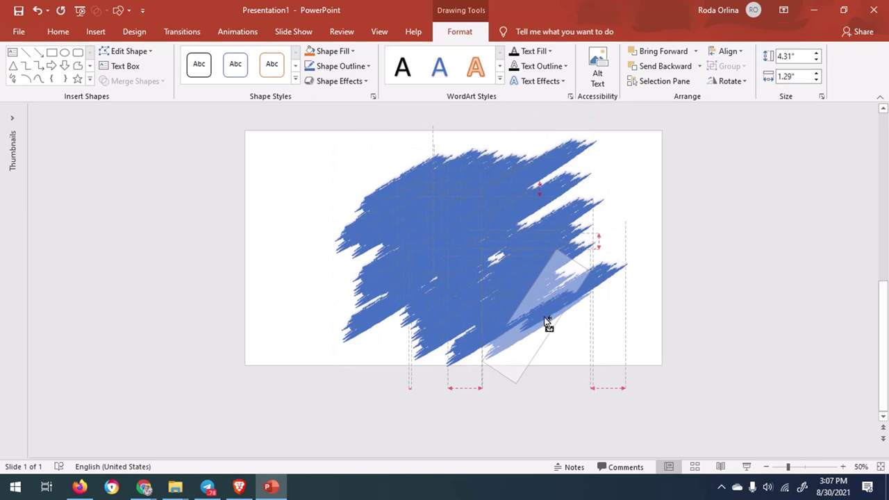
{"action": "left_click_drag", "start_coordinate": [536, 321], "coordinate": [545, 320]}
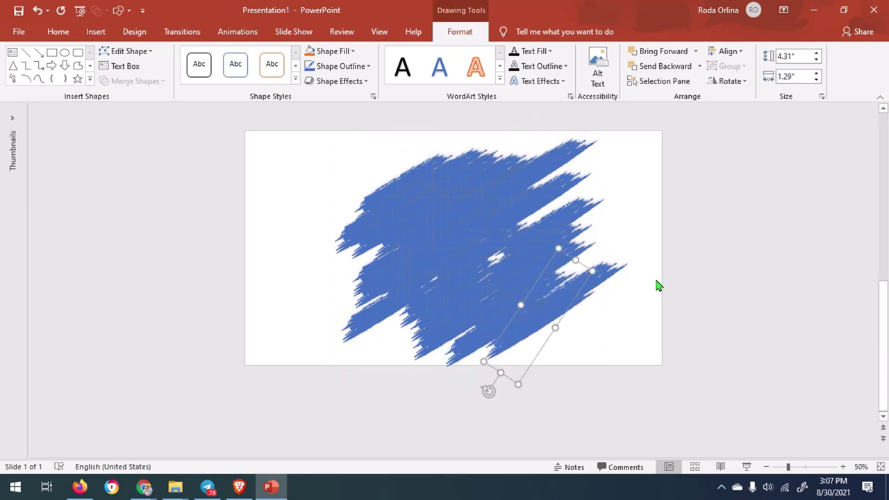
{"action": "left_click", "coordinate": [591, 137]}
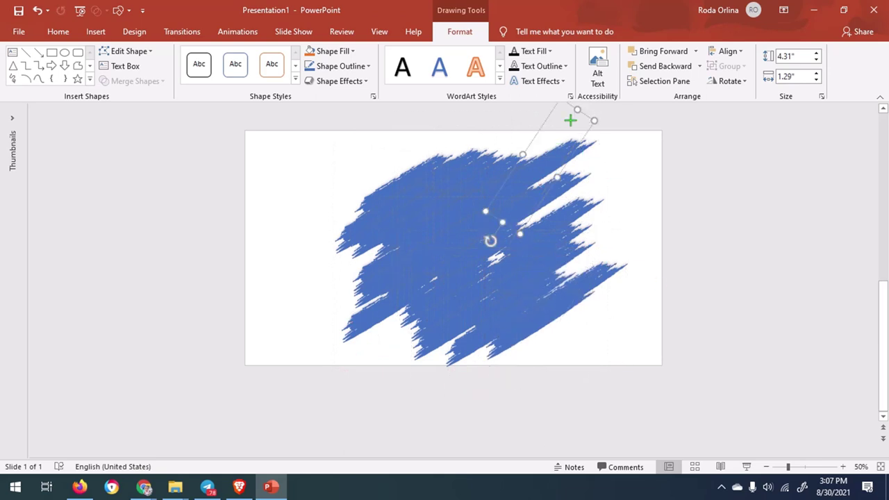
{"action": "left_click", "coordinate": [550, 150]}
{"action": "left_click_drag", "start_coordinate": [568, 139], "coordinate": [574, 150]}
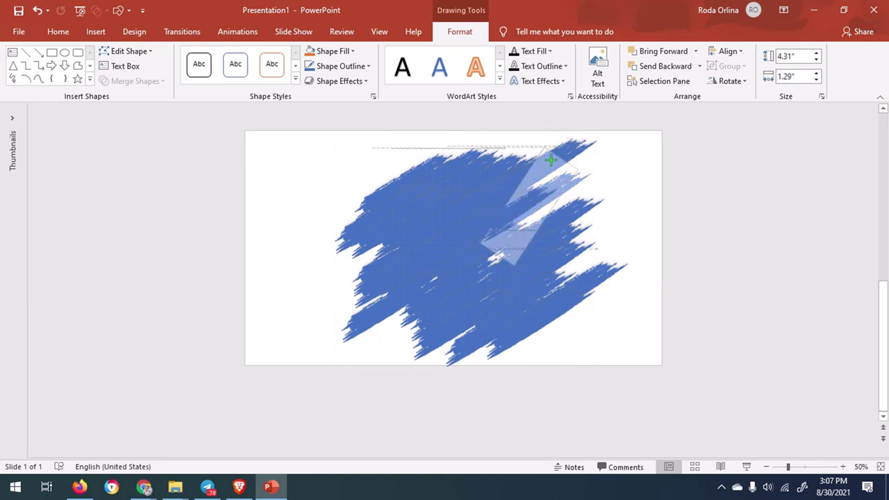
{"action": "key", "text": "ctrl+z"}
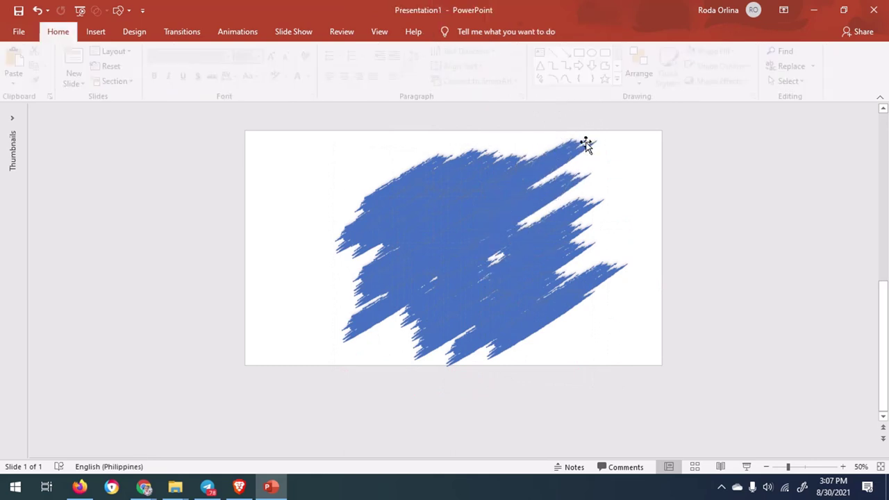
Nudge the top stroke into place and clear the selection
{"action": "mouse_move", "coordinate": [577, 111]}
{"action": "left_mouse_down"}
{"action": "mouse_move", "coordinate": [572, 143]}
{"action": "mouse_move", "coordinate": [594, 164]}
{"action": "left_mouse_up"}
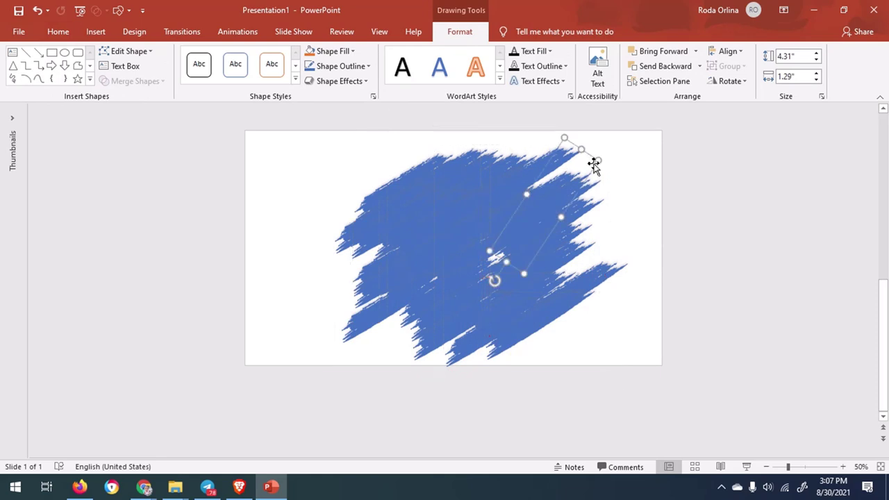
{"action": "left_click", "coordinate": [623, 213]}
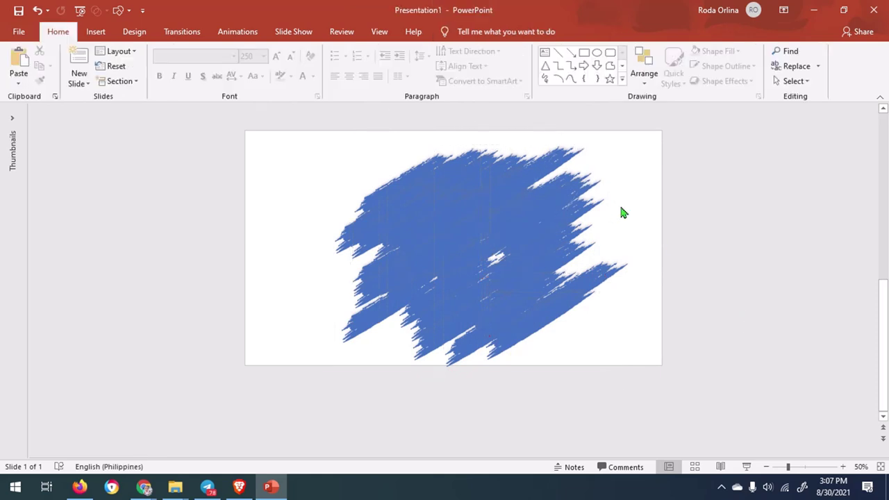
{"action": "right_click", "coordinate": [316, 173]}
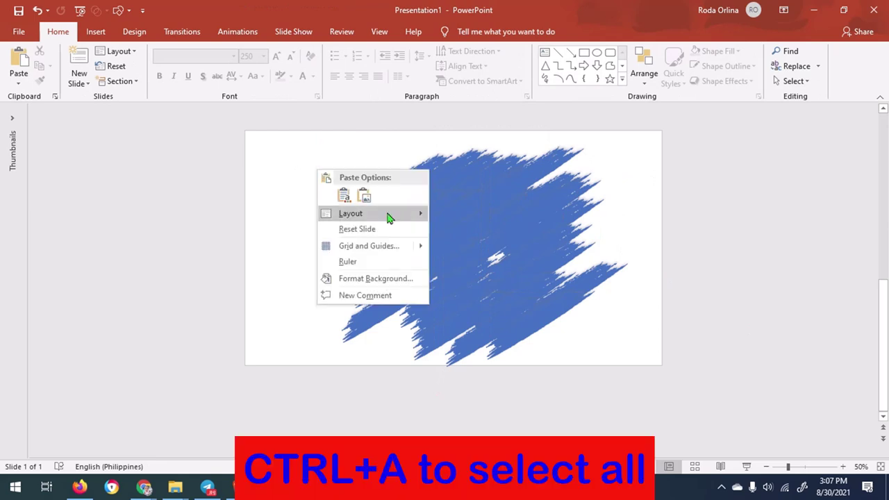
{"action": "mouse_move", "coordinate": [389, 218]}
{"action": "left_click", "coordinate": [262, 267]}
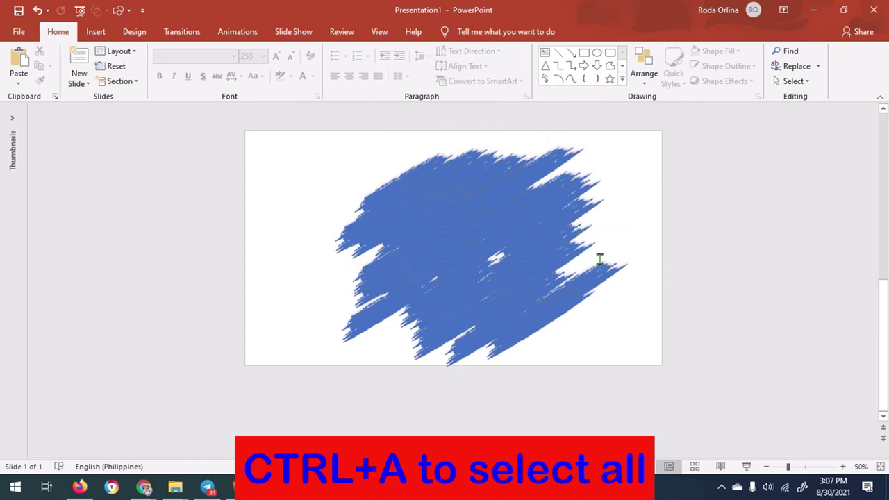
Select all strokes, Union them into one shape, and drag it lower
{"action": "key", "text": "ctrl+a"}
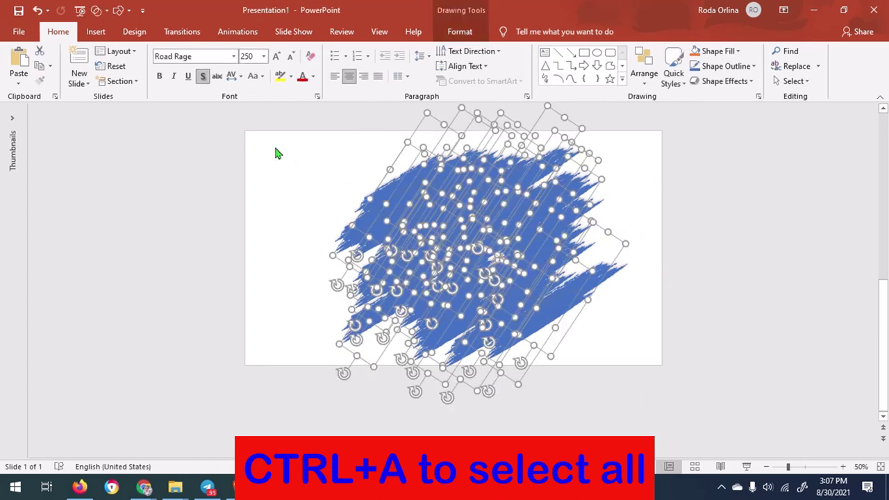
{"action": "left_click", "coordinate": [466, 33]}
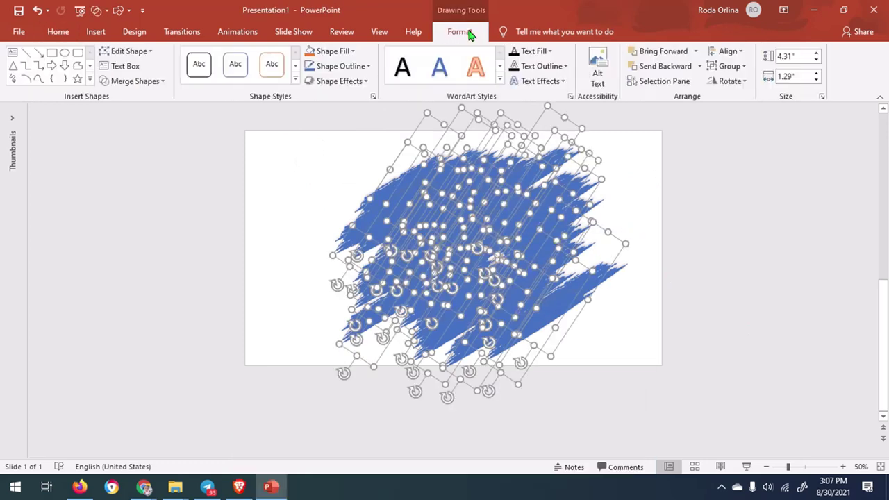
{"action": "left_click", "coordinate": [162, 82]}
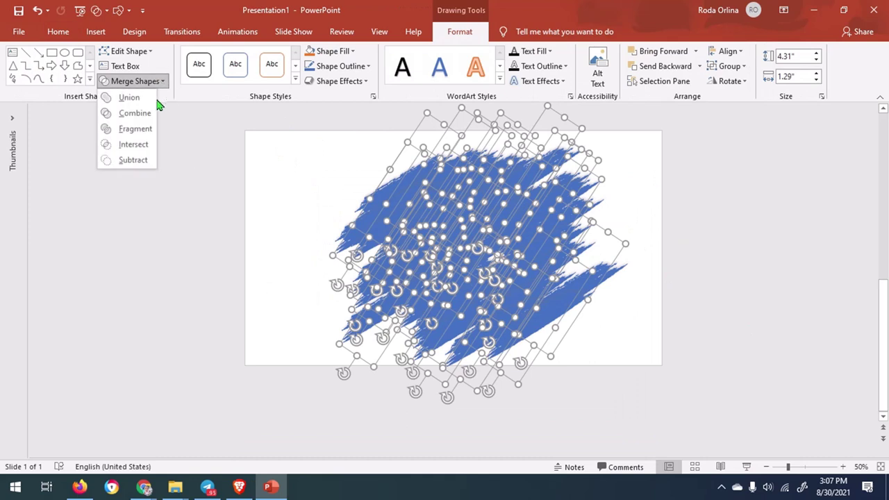
{"action": "left_click", "coordinate": [146, 98]}
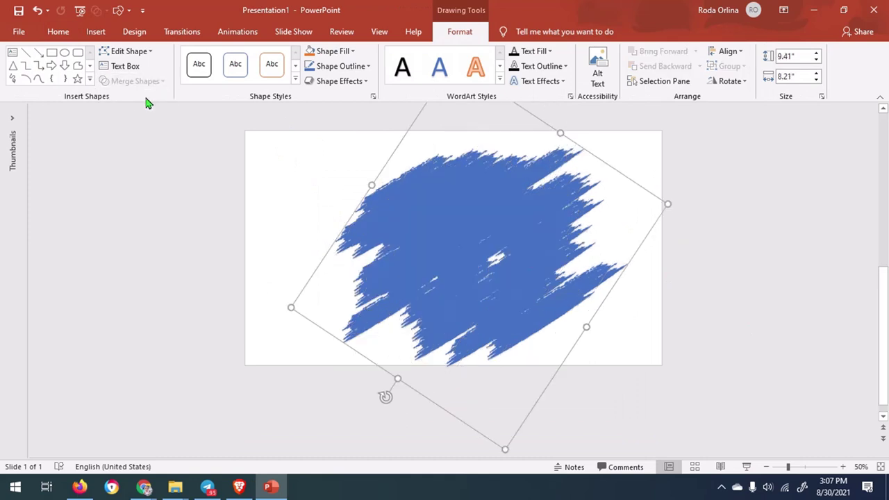
{"action": "mouse_move", "coordinate": [514, 239]}
{"action": "left_mouse_down"}
{"action": "mouse_move", "coordinate": [464, 258]}
{"action": "mouse_move", "coordinate": [498, 262]}
{"action": "left_mouse_up"}
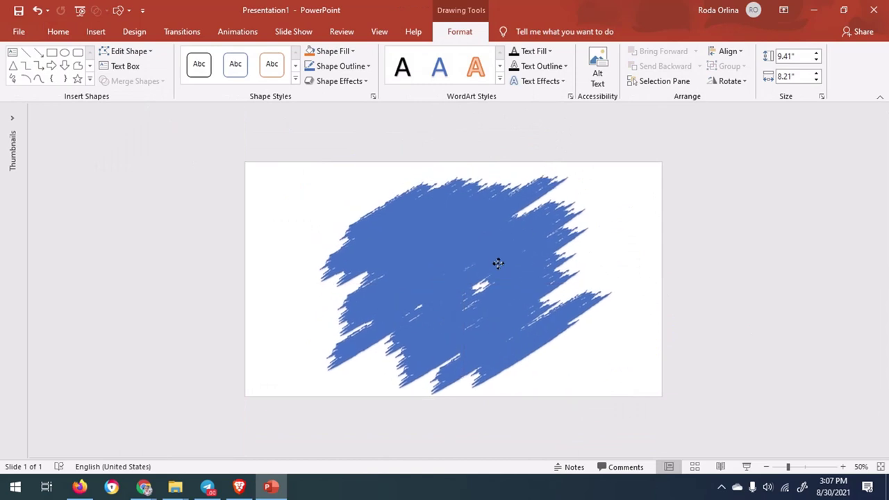
{"action": "left_click_drag", "start_coordinate": [498, 263], "coordinate": [498, 264]}
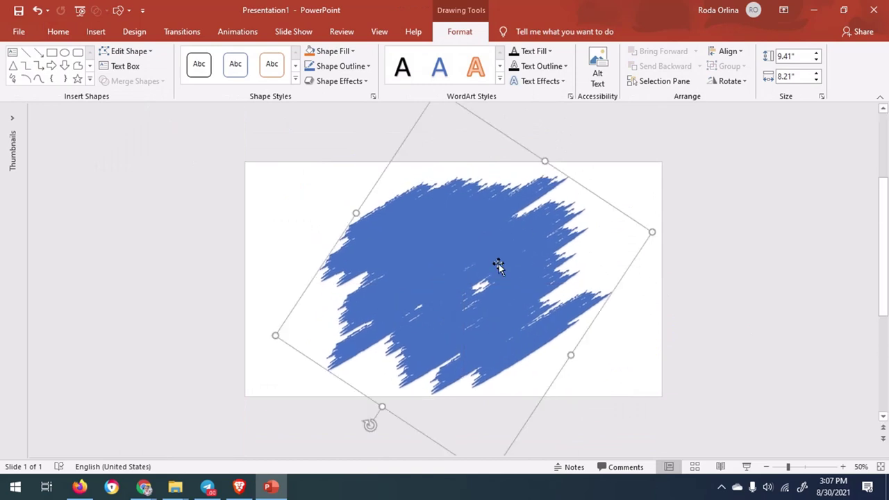
Insert the portrait photo from this device and crop it to a 1:1 square
{"action": "left_click", "coordinate": [95, 32]}
{"action": "left_click", "coordinate": [97, 73]}
{"action": "left_click", "coordinate": [113, 113]}
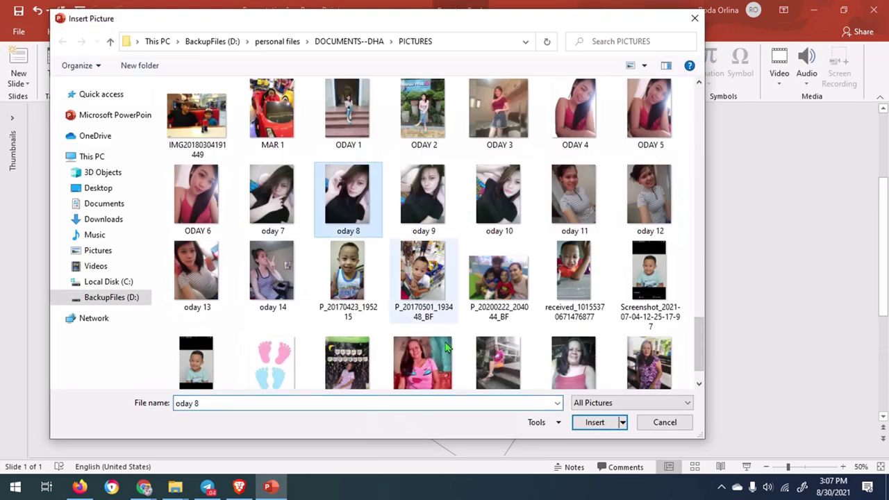
{"action": "left_click", "coordinate": [641, 421]}
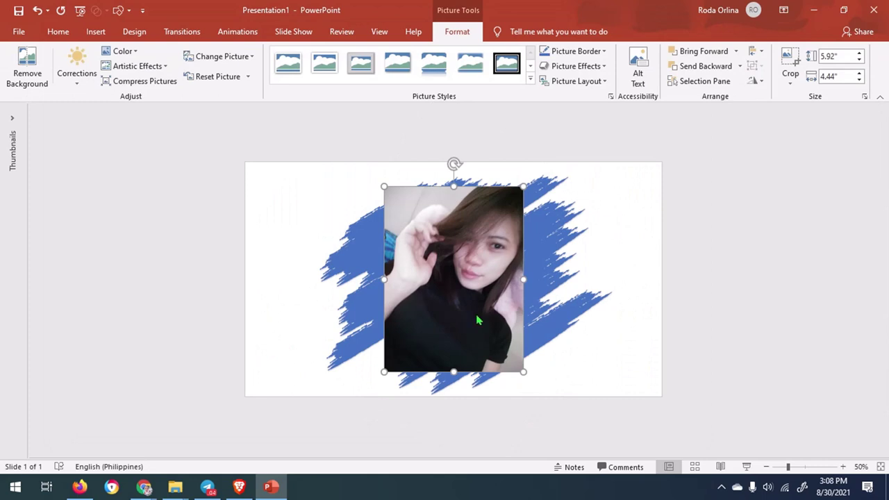
{"action": "left_click", "coordinate": [790, 80]}
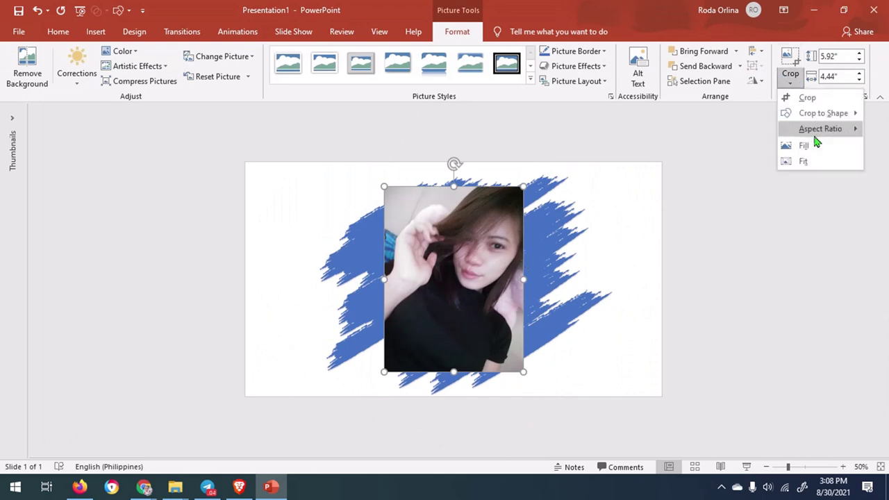
{"action": "mouse_move", "coordinate": [816, 133]}
{"action": "left_click", "coordinate": [752, 146]}
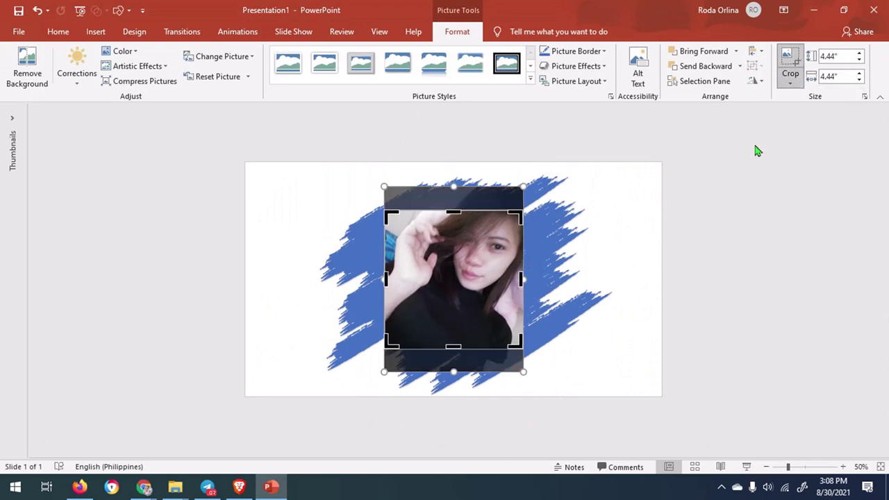
{"action": "left_click", "coordinate": [602, 236]}
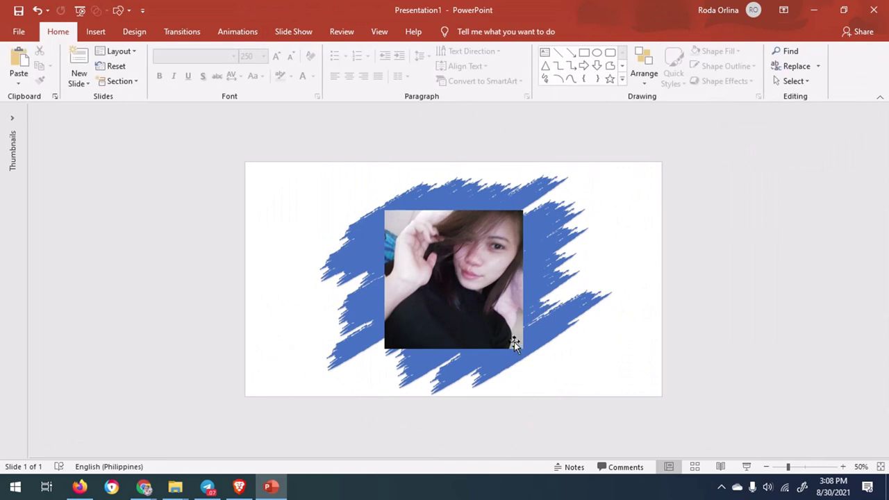
Enlarge and position the photo over the brush shape, then cut it to the clipboard
{"action": "mouse_move", "coordinate": [505, 325]}
{"action": "left_mouse_down"}
{"action": "mouse_move", "coordinate": [492, 310]}
{"action": "mouse_move", "coordinate": [548, 374]}
{"action": "left_mouse_up"}
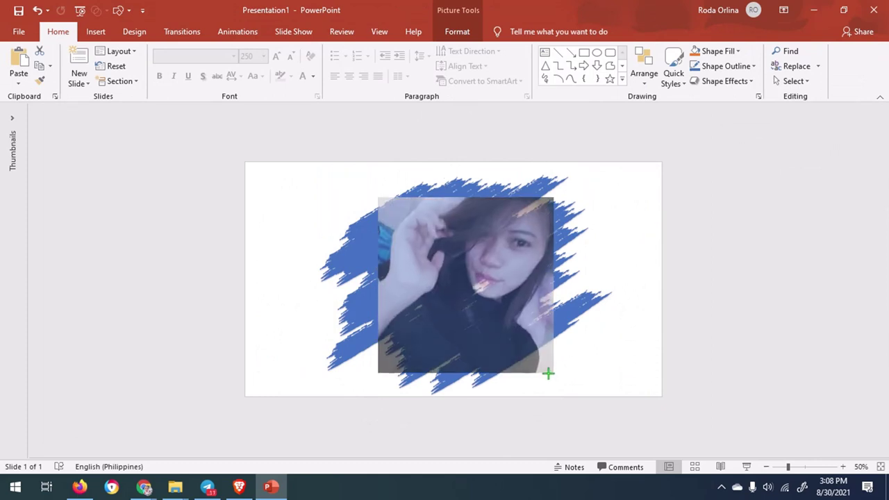
{"action": "left_click_drag", "start_coordinate": [548, 374], "coordinate": [549, 372]}
{"action": "left_click_drag", "start_coordinate": [519, 314], "coordinate": [455, 298]}
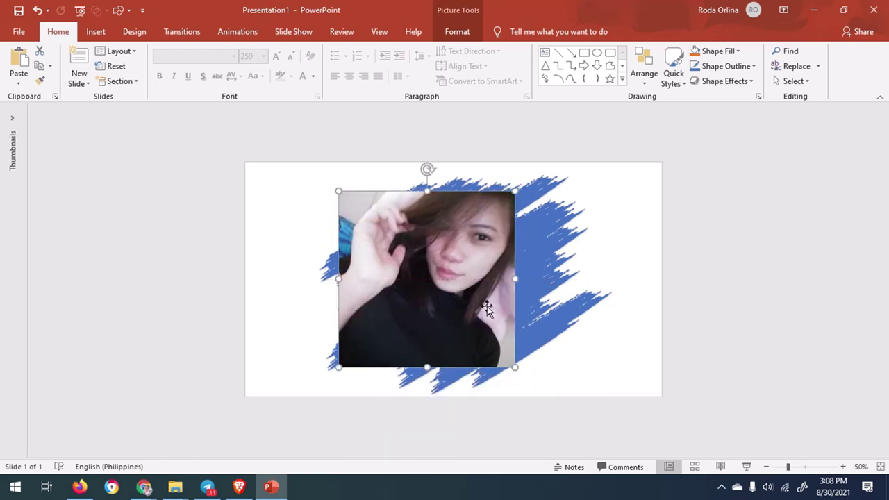
{"action": "right_click", "coordinate": [478, 265]}
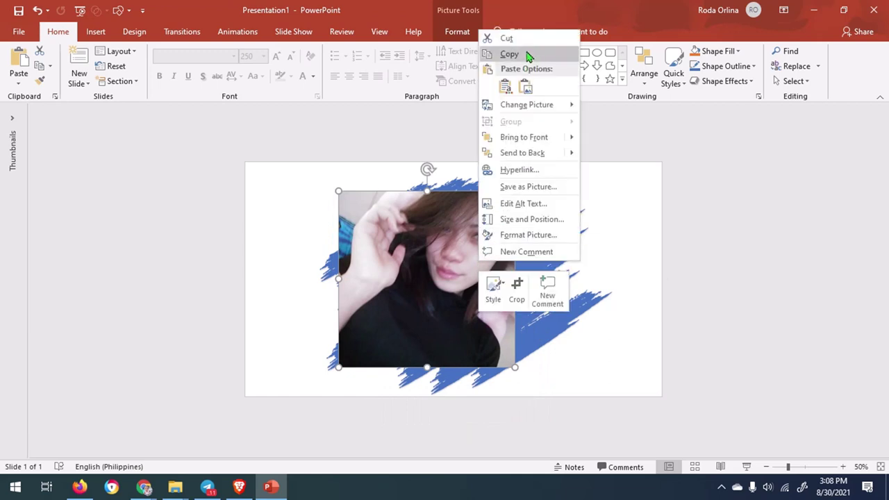
{"action": "left_click", "coordinate": [504, 38]}
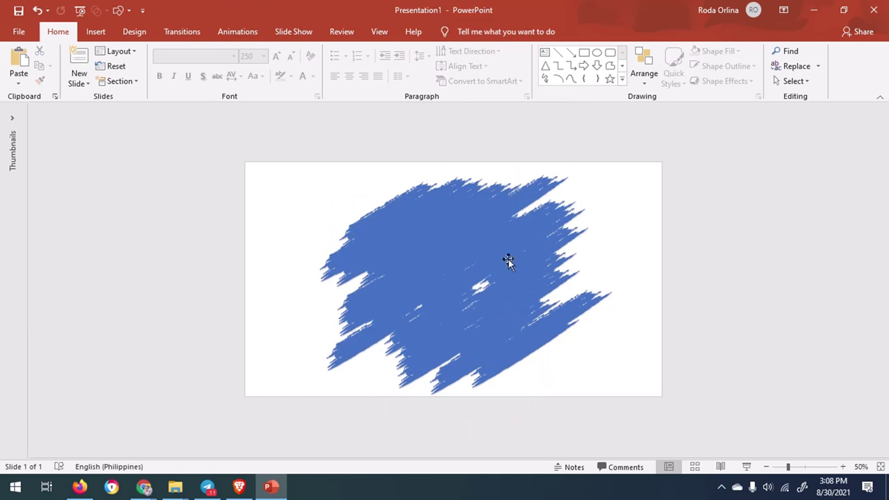
{"action": "right_click", "coordinate": [491, 237]}
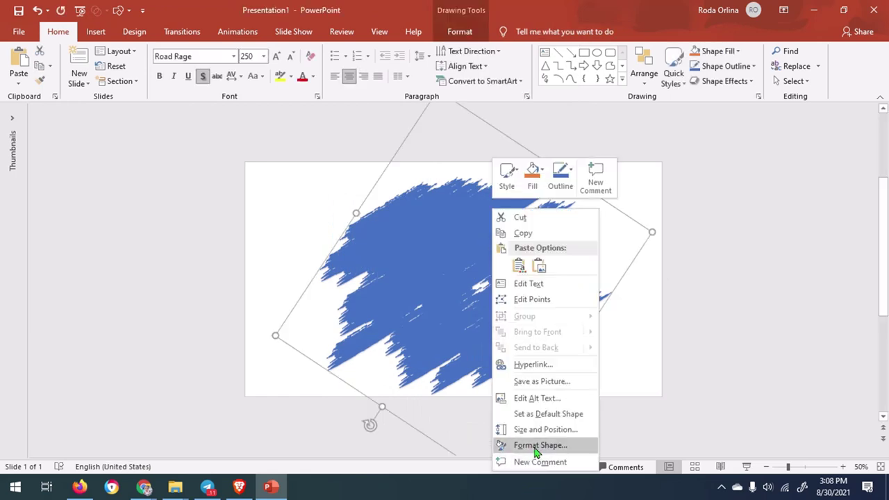
Fill the brush shape with the clipboard photo and draw a small rectangle over the face
{"action": "key", "text": "Escape"}
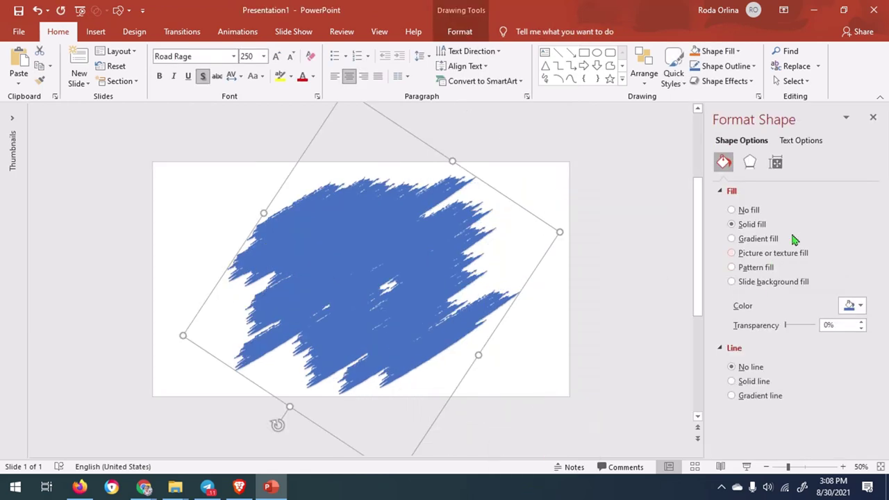
{"action": "left_click", "coordinate": [732, 253]}
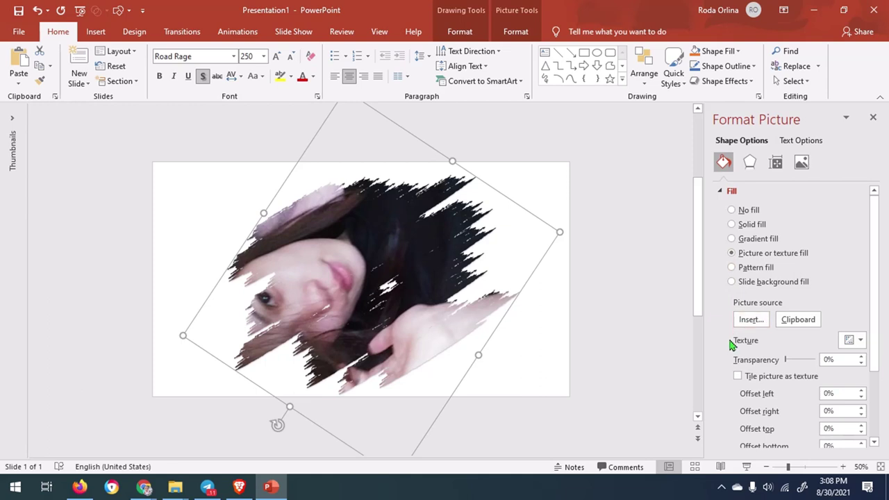
{"action": "left_click", "coordinate": [584, 53]}
{"action": "left_click_drag", "start_coordinate": [336, 239], "coordinate": [404, 289]}
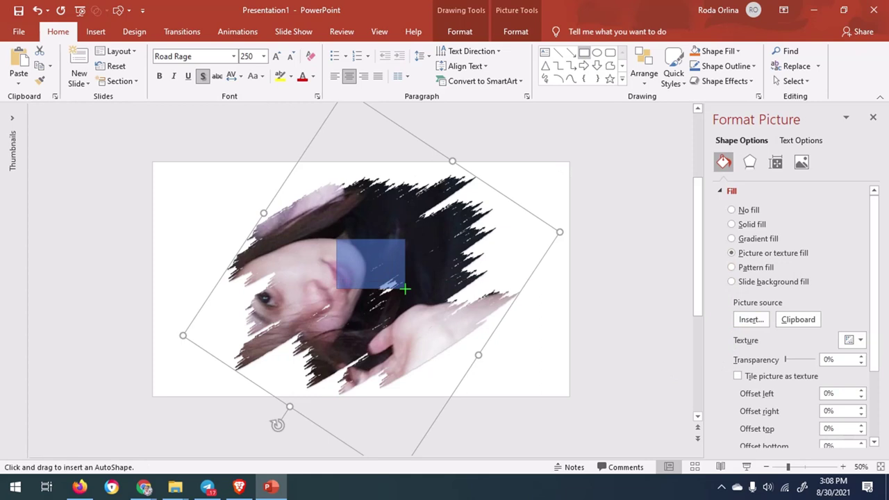
Union the rectangle with the photo-filled brush and apply the photo fill, then undo it
{"action": "left_click_drag", "start_coordinate": [404, 289], "coordinate": [405, 288]}
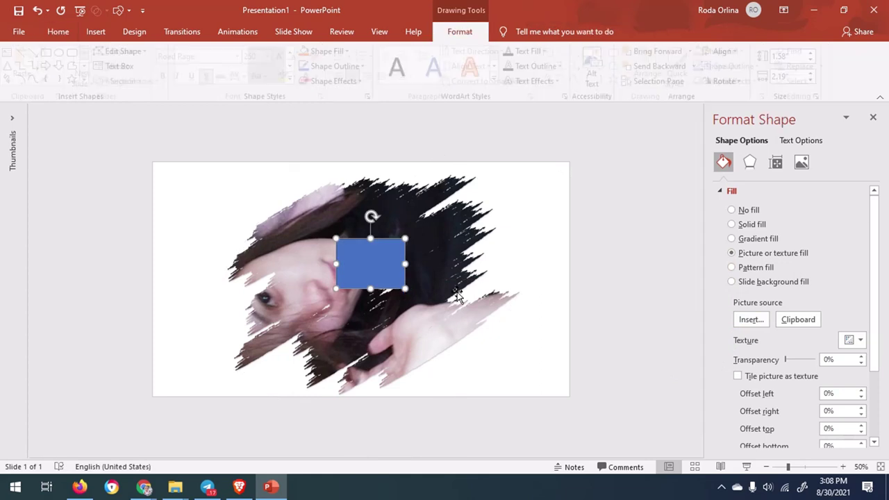
{"action": "left_click", "coordinate": [313, 266], "text": "shift"}
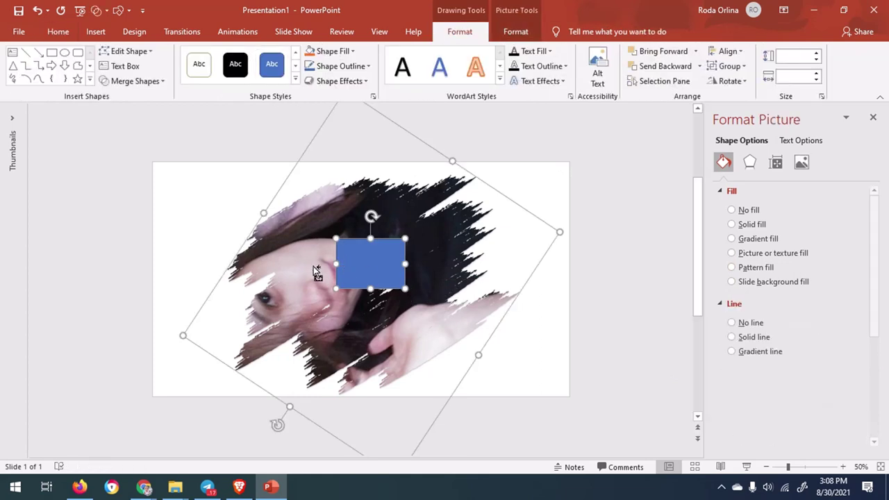
{"action": "left_click", "coordinate": [135, 82]}
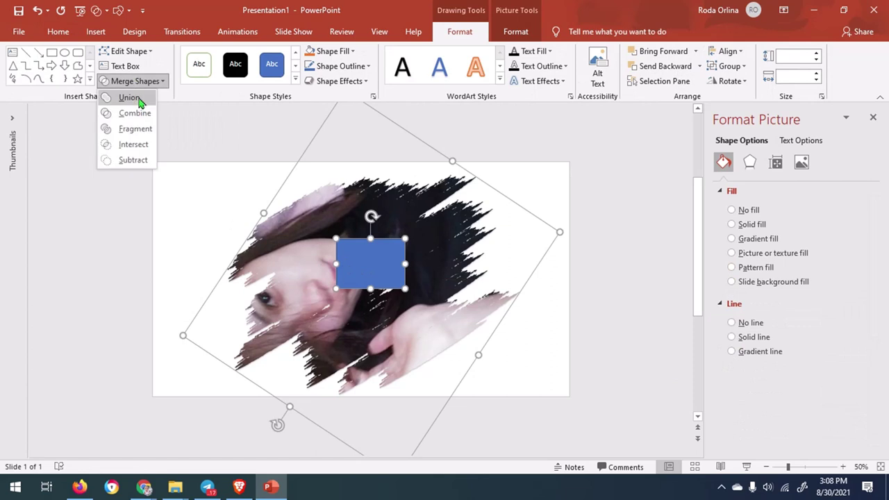
{"action": "left_click", "coordinate": [139, 99]}
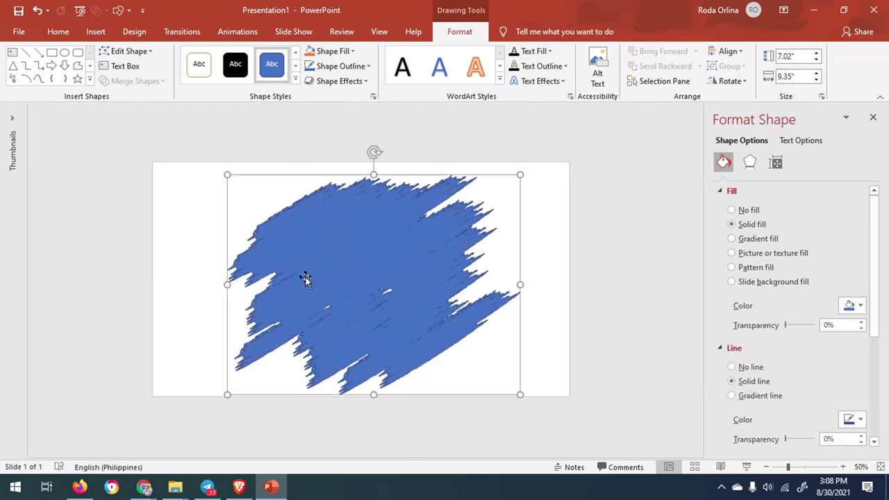
{"action": "left_click", "coordinate": [732, 253]}
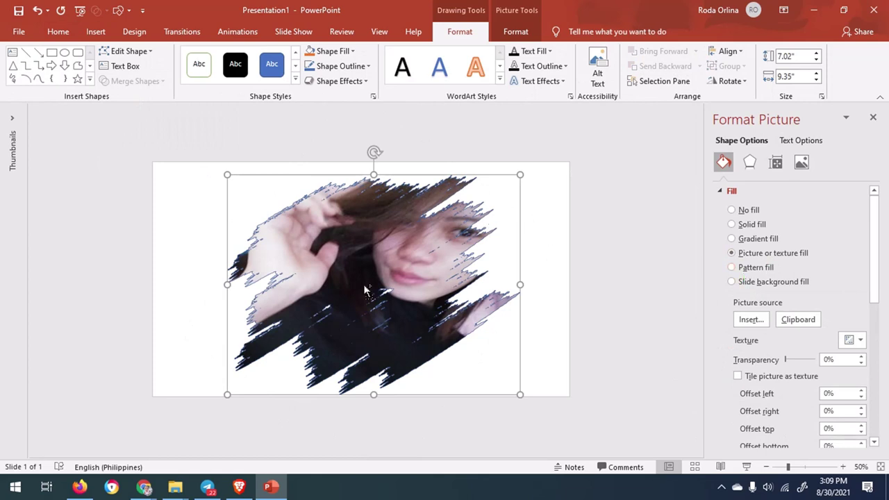
{"action": "key", "text": "ctrl+z"}
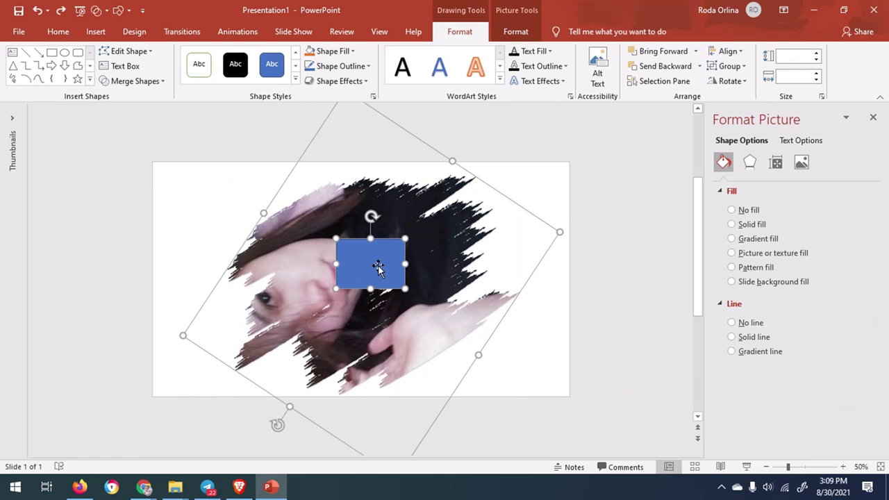
Set No Outline, re-merge the rectangle and brush picture, and fill with the photo
{"action": "left_click", "coordinate": [364, 68]}
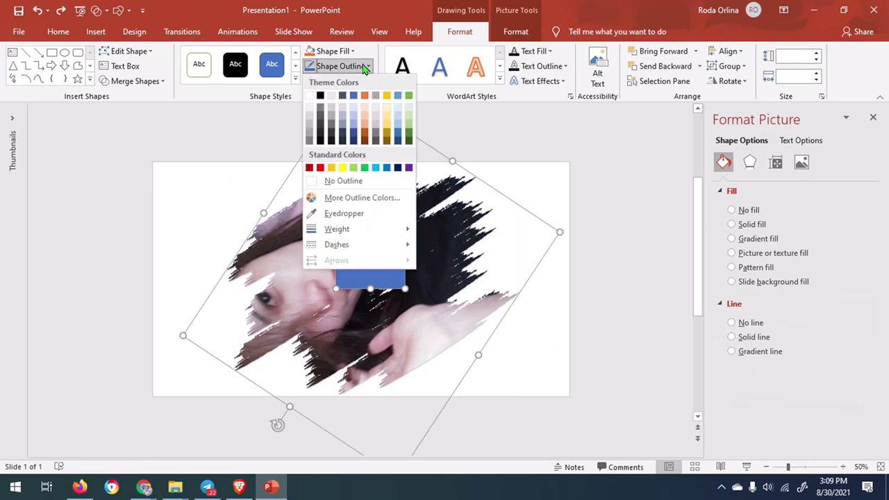
{"action": "left_click", "coordinate": [344, 181]}
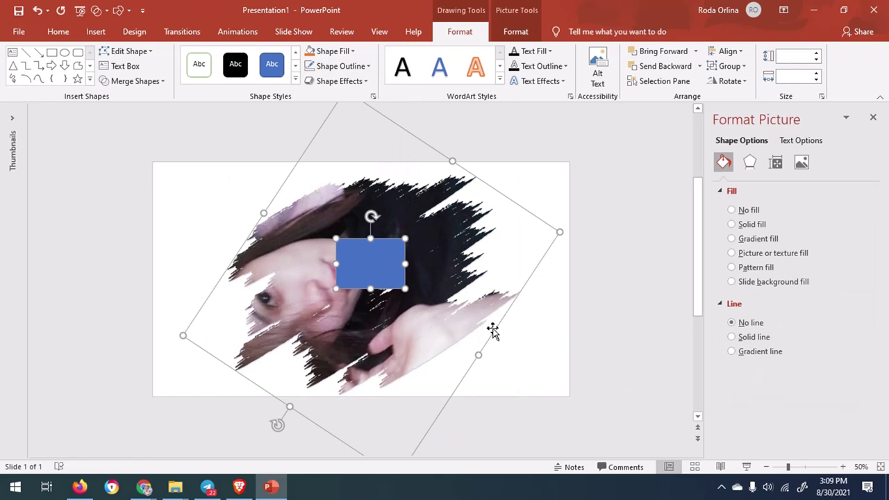
{"action": "left_click", "coordinate": [466, 289], "text": "shift"}
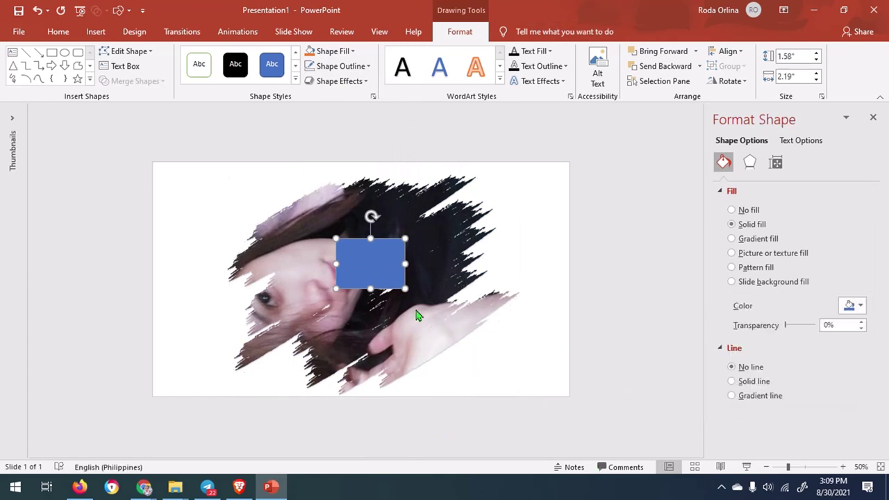
{"action": "left_click", "coordinate": [285, 288], "text": "shift"}
{"action": "left_click", "coordinate": [141, 82]}
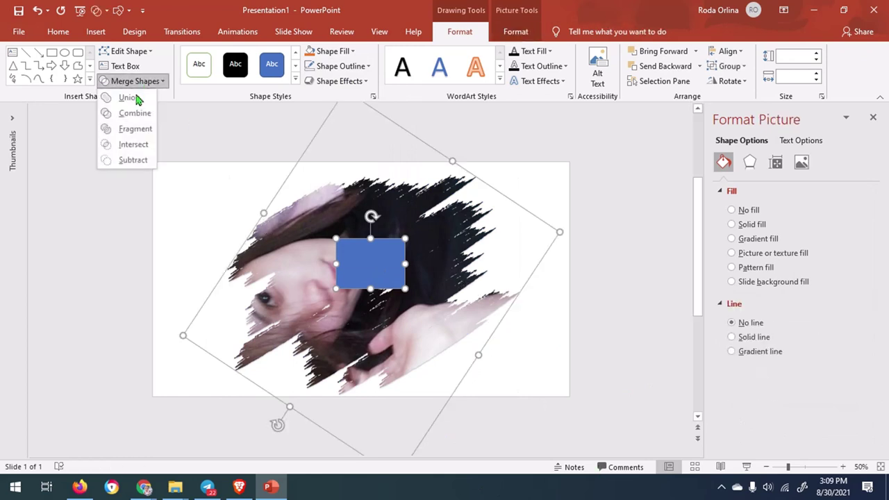
{"action": "left_click", "coordinate": [131, 97]}
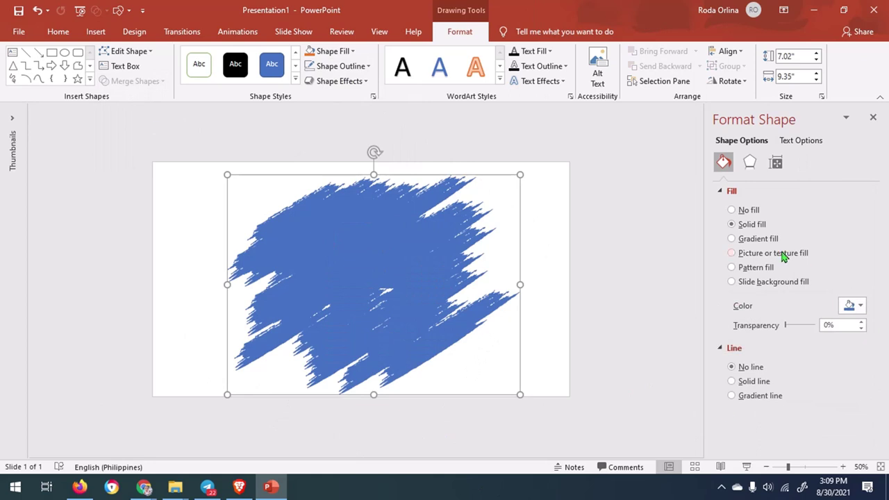
{"action": "left_click", "coordinate": [731, 252]}
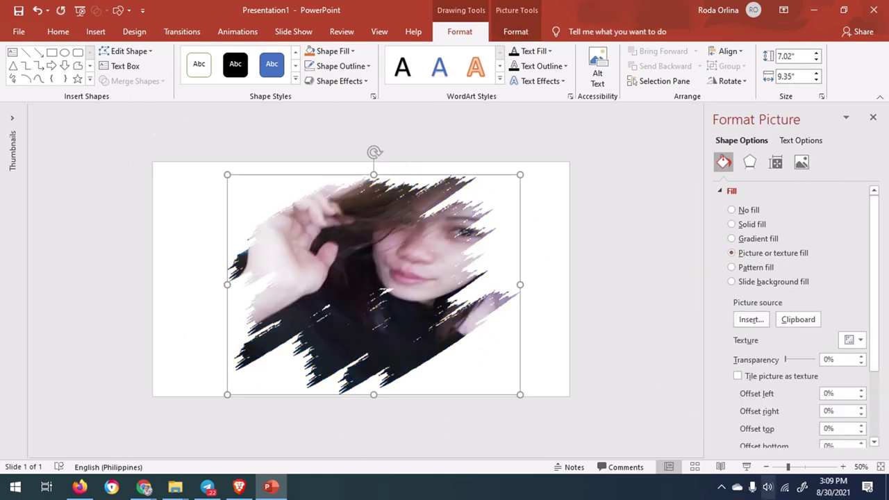
Resize the photo-filled brush to 8.56 inches from both sides, then deselect to show Format Background
{"action": "scroll", "coordinate": [659, 333], "scroll_direction": "up", "scroll_amount": 5}
{"action": "scroll", "coordinate": [658, 334], "scroll_direction": "down", "scroll_amount": 7}
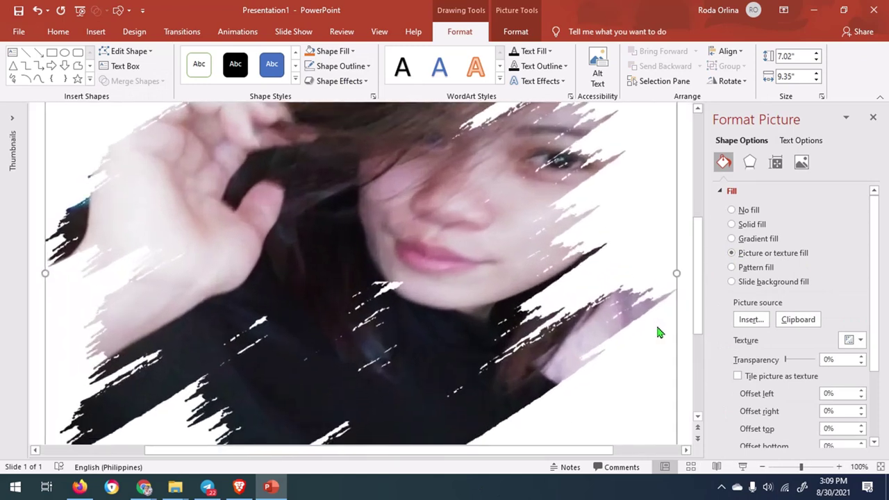
{"action": "scroll", "coordinate": [659, 334], "scroll_direction": "up", "scroll_amount": 2}
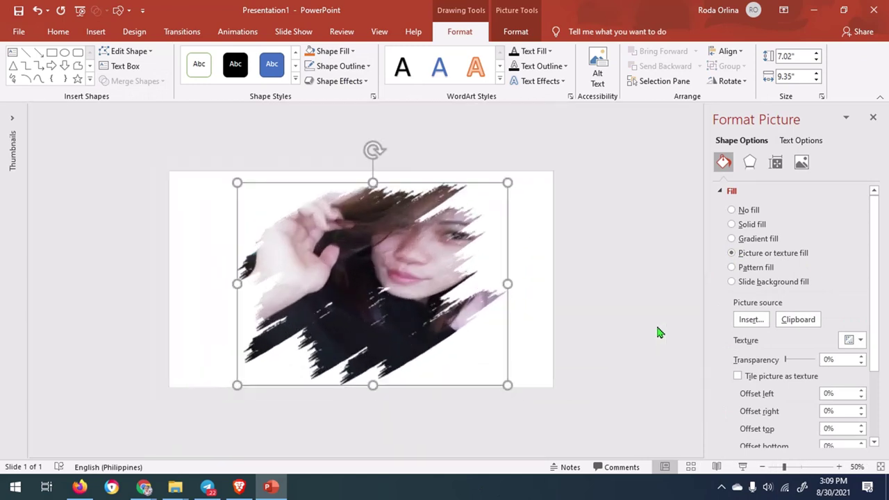
{"action": "scroll", "coordinate": [659, 334], "scroll_direction": "up", "scroll_amount": 2}
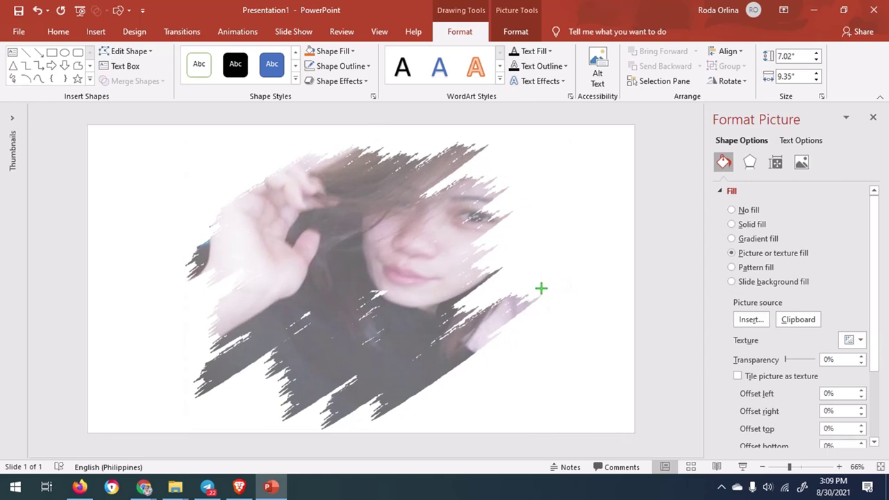
{"action": "left_click_drag", "start_coordinate": [569, 286], "coordinate": [537, 286]}
{"action": "left_click_drag", "start_coordinate": [185, 286], "coordinate": [218, 290]}
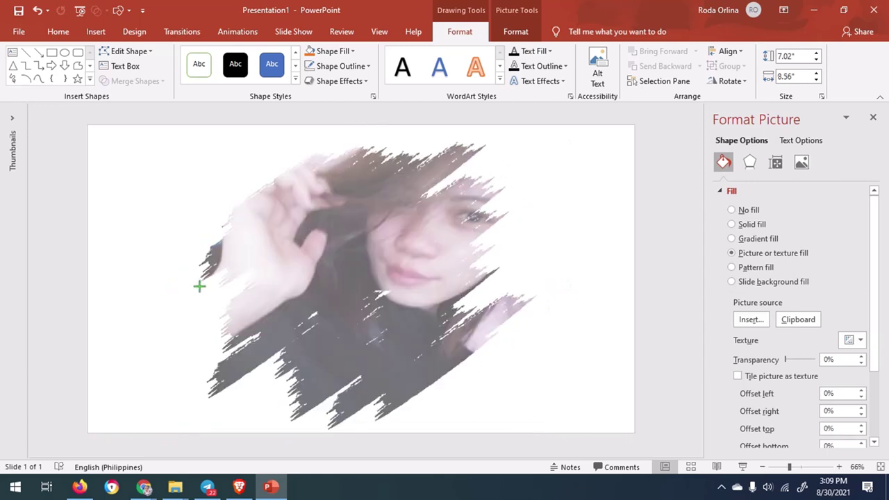
{"action": "left_click", "coordinate": [577, 236]}
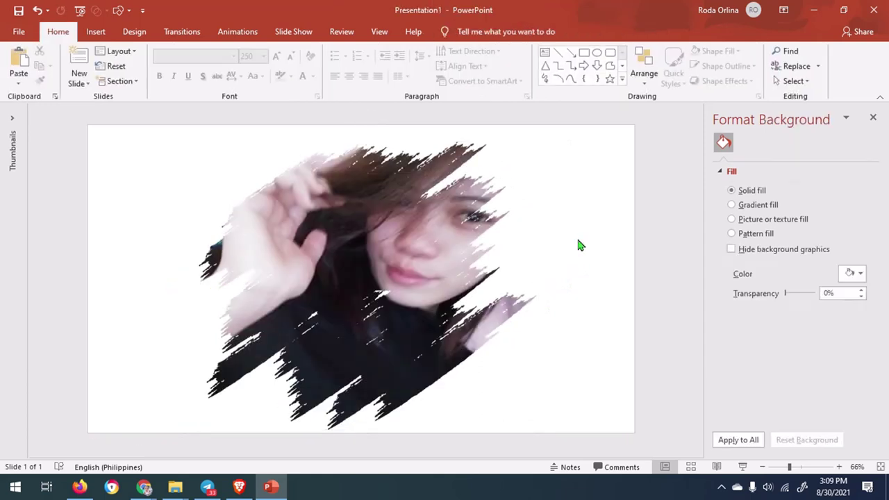
Try light grey, mid grey, then dark green as the solid slide background colour
{"action": "left_click", "coordinate": [859, 275]}
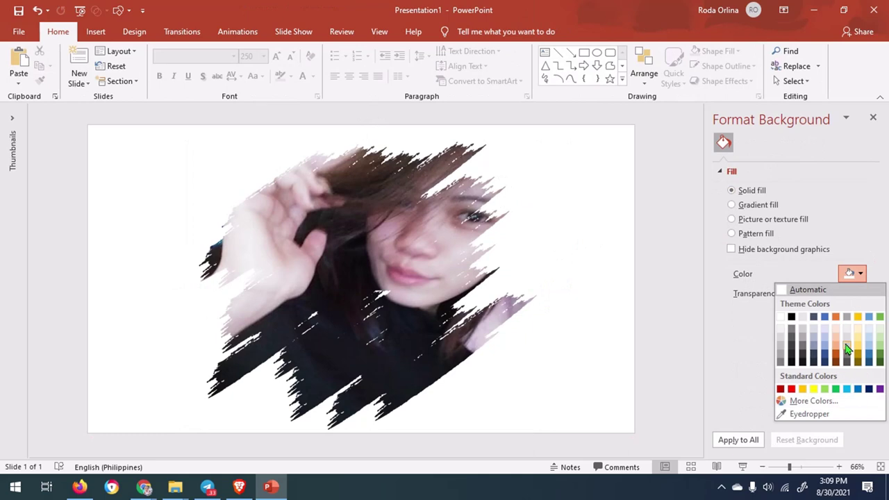
{"action": "left_click", "coordinate": [848, 349]}
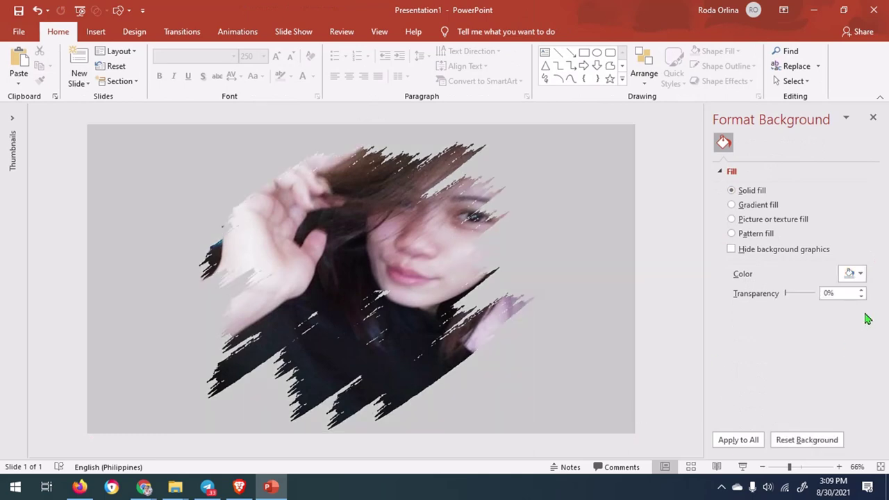
{"action": "left_click", "coordinate": [854, 274]}
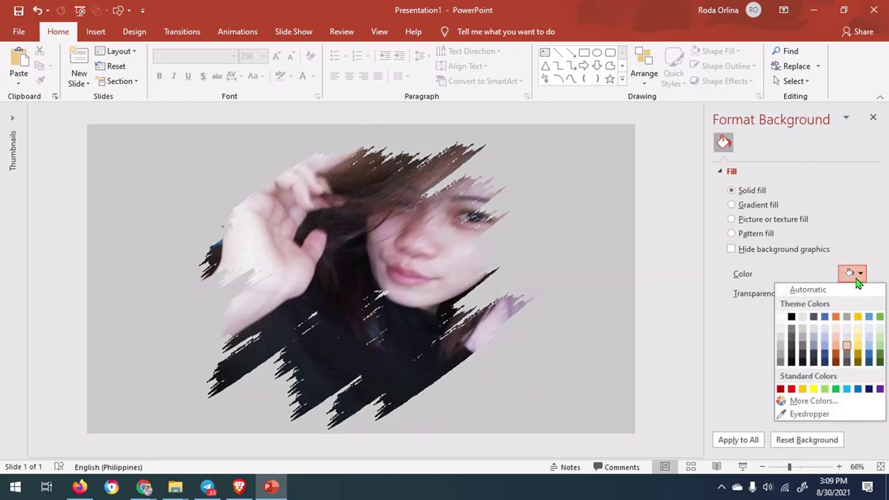
{"action": "left_click", "coordinate": [780, 360]}
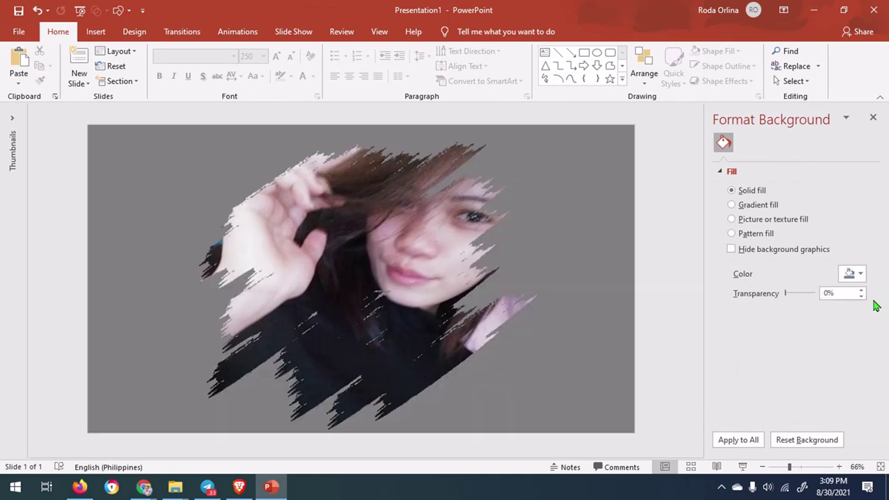
{"action": "left_click", "coordinate": [854, 275]}
{"action": "left_click", "coordinate": [882, 367]}
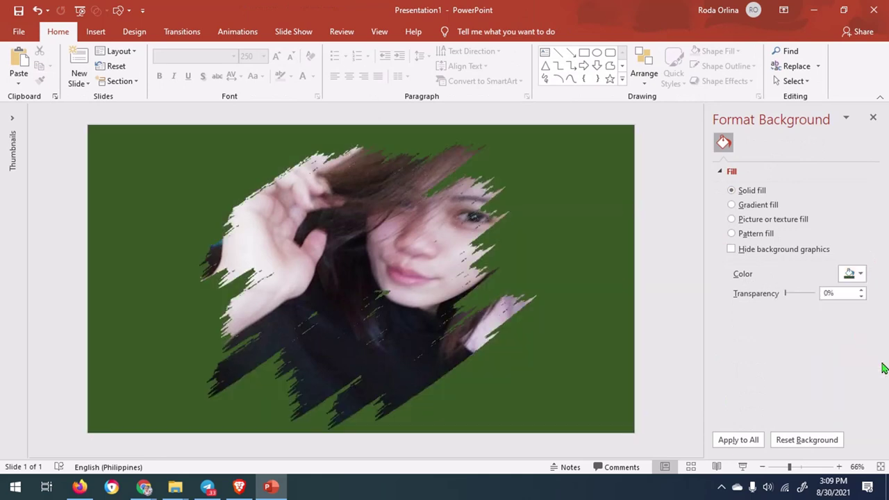
Set the background to a hot-pink hexagon colour from More Colors and close the Format Background pane
{"action": "left_click", "coordinate": [851, 274]}
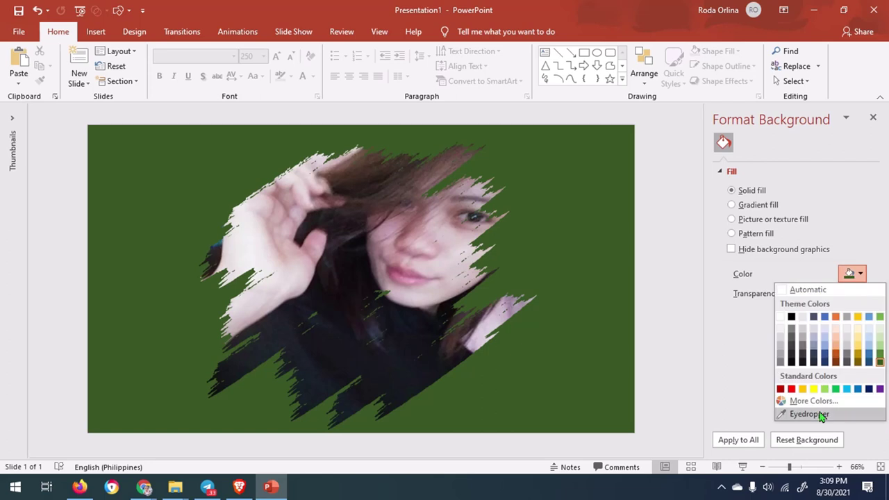
{"action": "left_click", "coordinate": [809, 400]}
{"action": "left_click", "coordinate": [363, 130]}
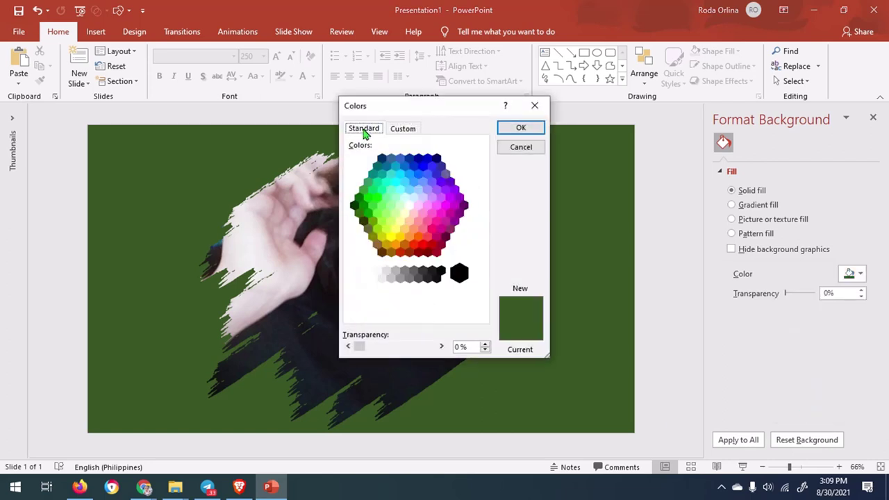
{"action": "left_click", "coordinate": [437, 231]}
{"action": "left_click", "coordinate": [518, 128]}
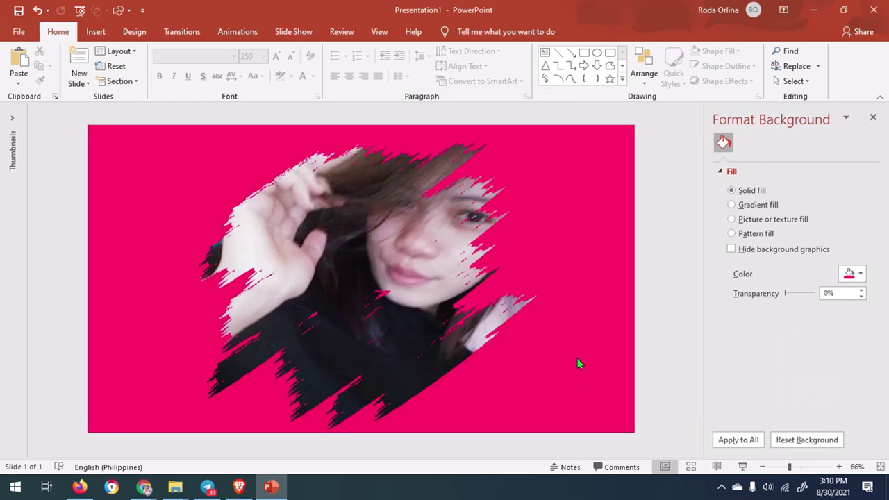
{"action": "left_click", "coordinate": [873, 118]}
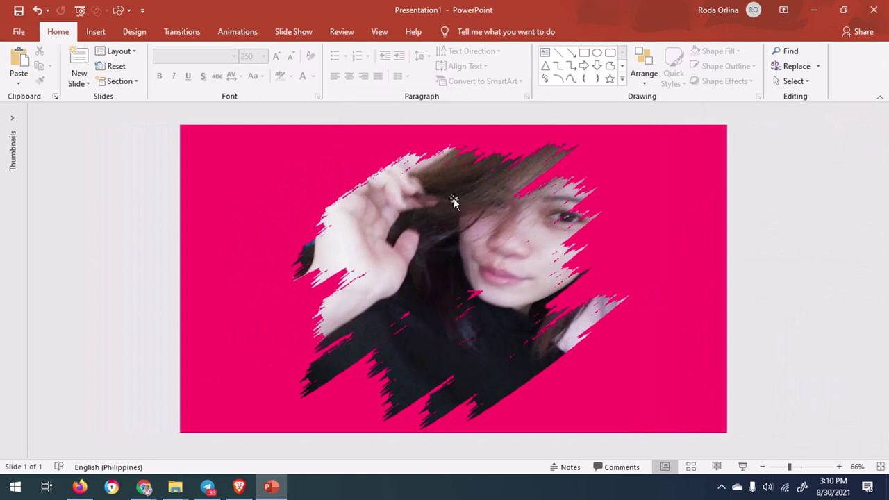
Cut the brush-shaped photo and paste it back onto the slide with Ctrl+V
{"action": "left_click", "coordinate": [455, 248]}
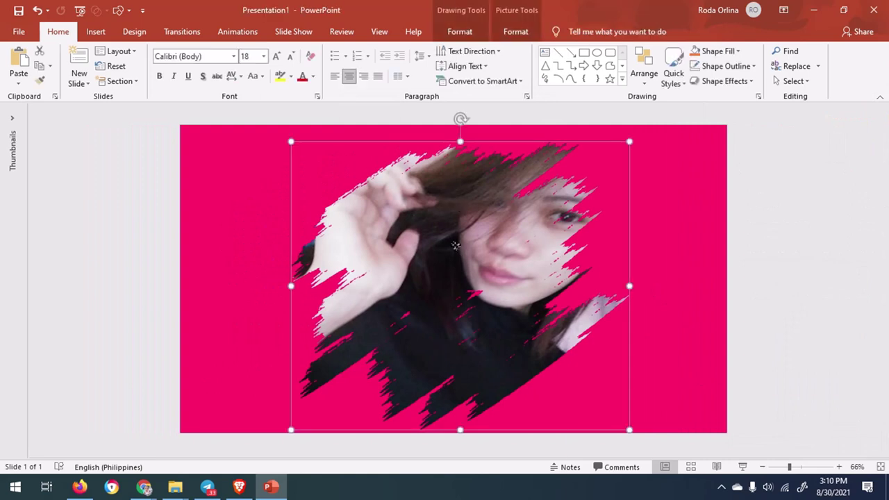
{"action": "right_click", "coordinate": [455, 245]}
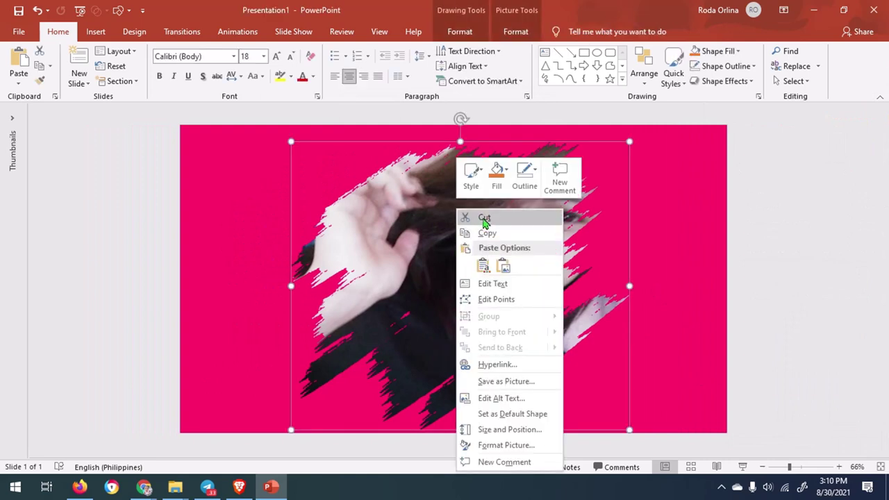
{"action": "left_click", "coordinate": [484, 220]}
{"action": "right_click", "coordinate": [405, 204]}
{"action": "left_click", "coordinate": [454, 229]}
{"action": "key", "text": "ctrl+v"}
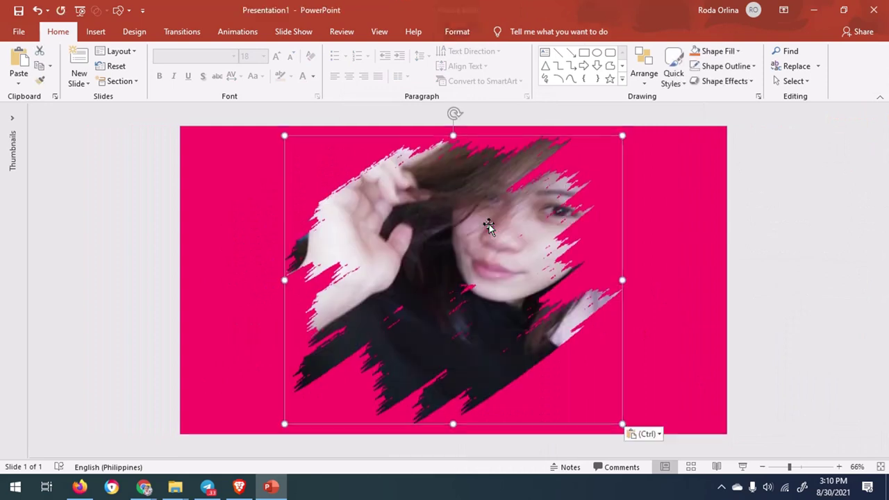
Apply the warmest colour tone, Temperature 11200 K, to the pasted photo
{"action": "double_click", "coordinate": [500, 258]}
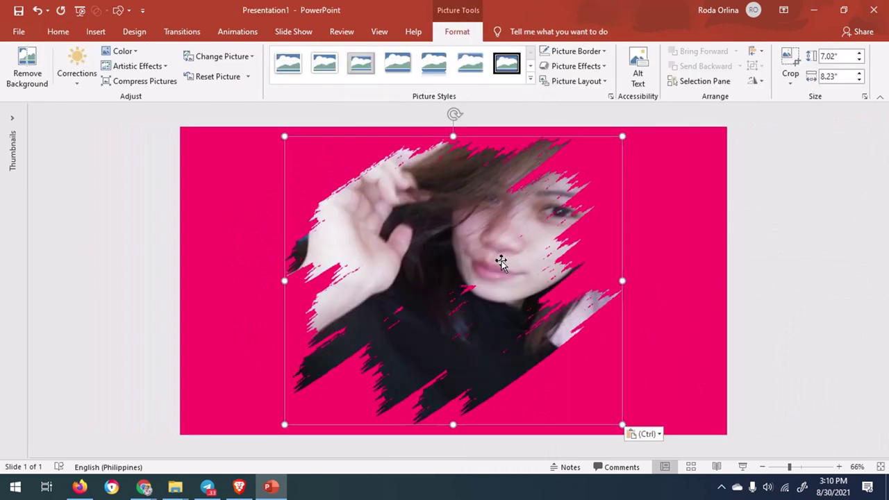
{"action": "left_click", "coordinate": [125, 53]}
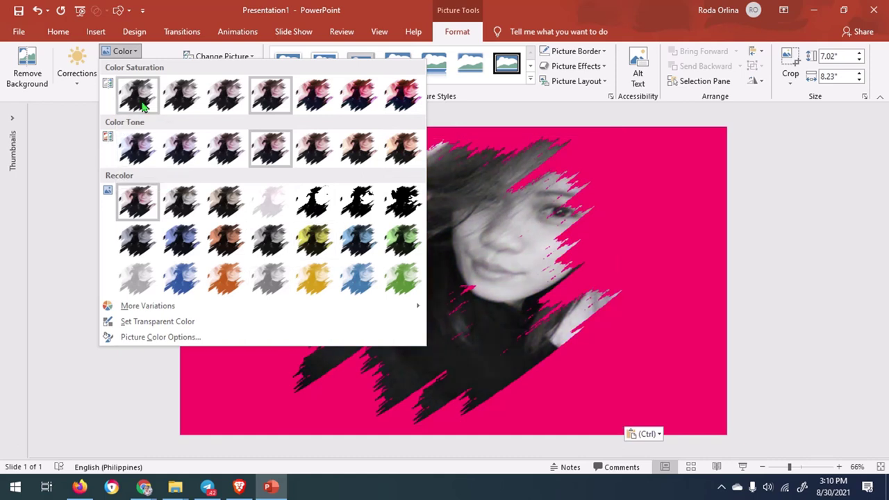
{"action": "left_click", "coordinate": [400, 162]}
{"action": "left_click", "coordinate": [691, 217]}
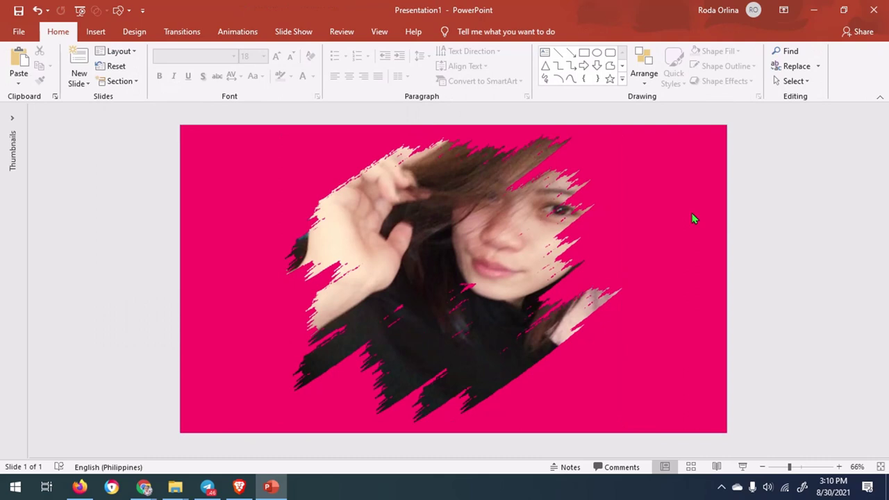
Preview the slide as a full-screen slide show, then drag the photo right to centre it
{"action": "left_click", "coordinate": [742, 466]}
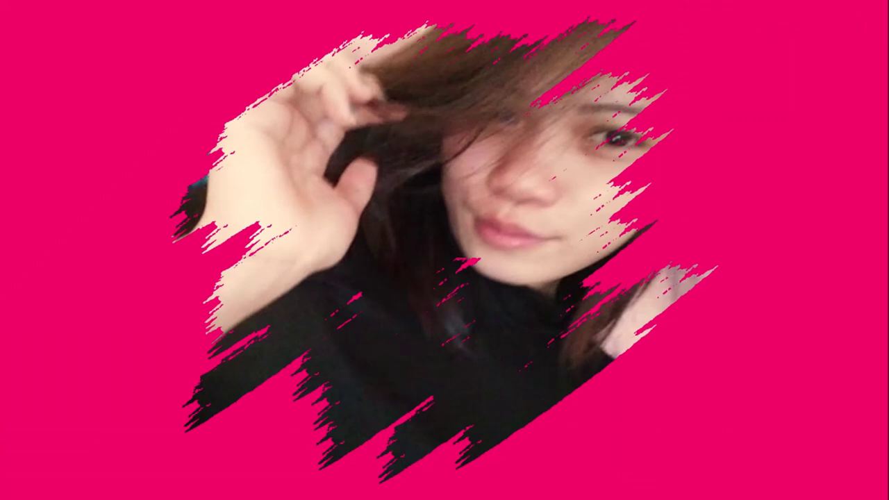
{"action": "key", "text": "Escape"}
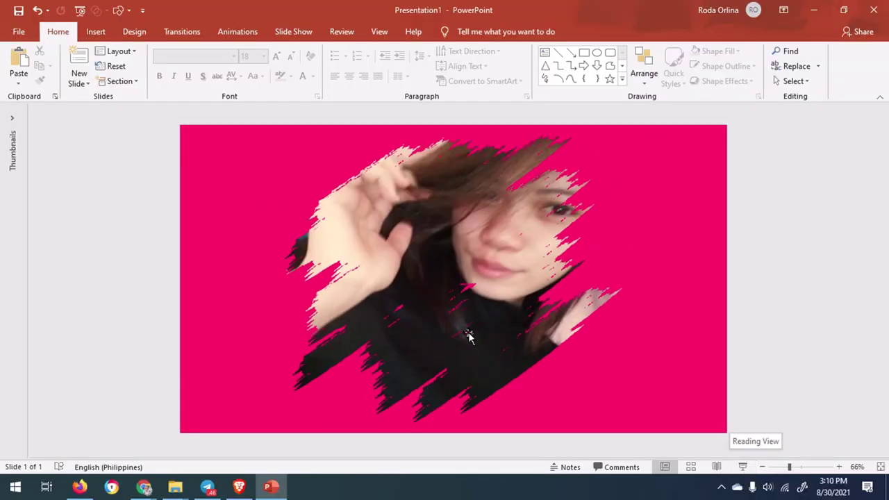
{"action": "left_click_drag", "start_coordinate": [471, 338], "coordinate": [528, 317]}
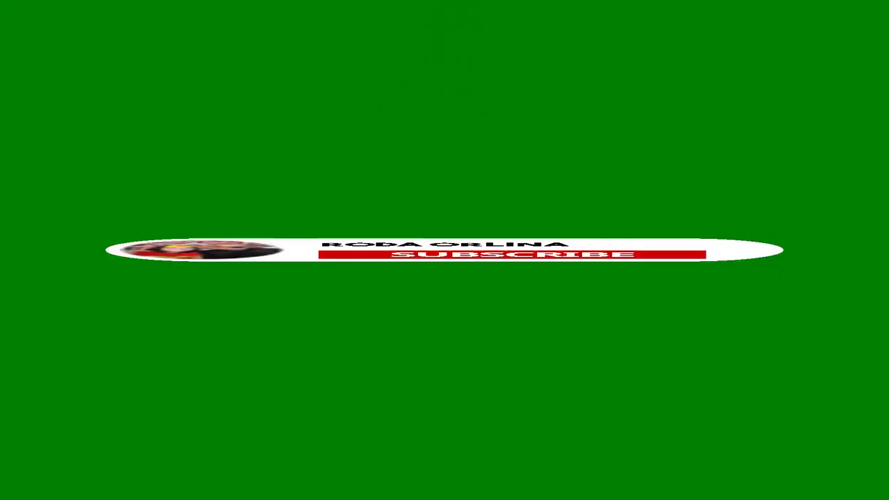